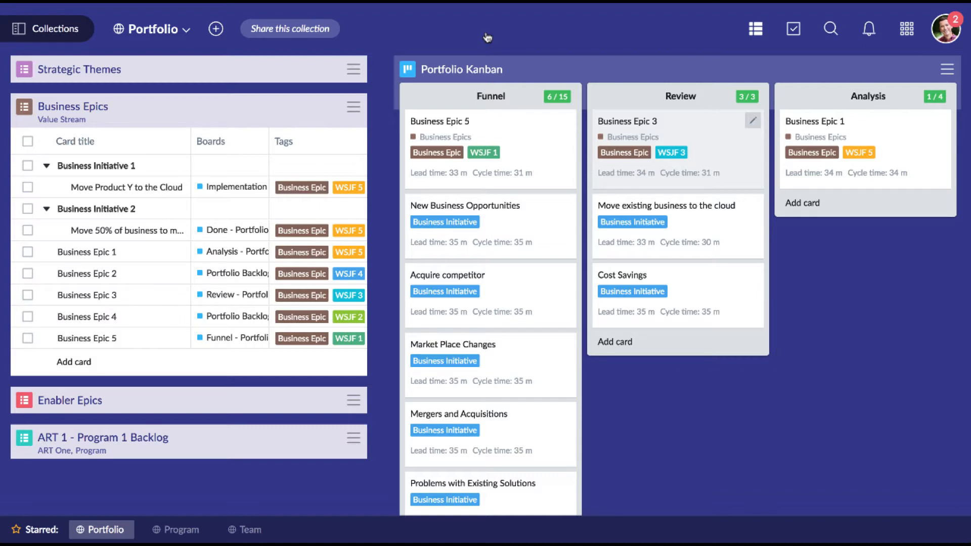
- Open the Portfolio collection and place the Move Product X to the Cloud epic in the Funnel column of Portfolio Kanban
{"action": "left_click", "coordinate": [59, 30]}
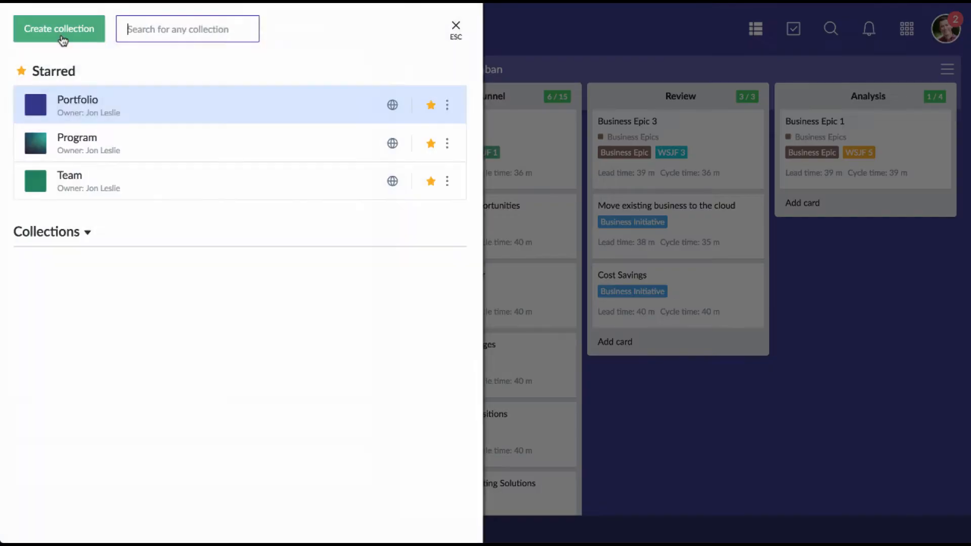
{"action": "left_click", "coordinate": [144, 107]}
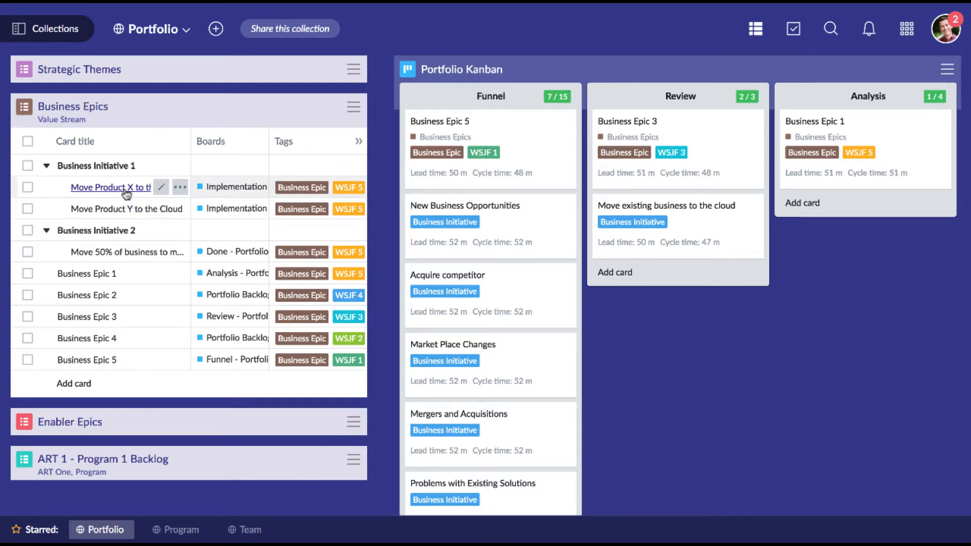
{"action": "left_click_drag", "start_coordinate": [126, 195], "coordinate": [484, 139]}
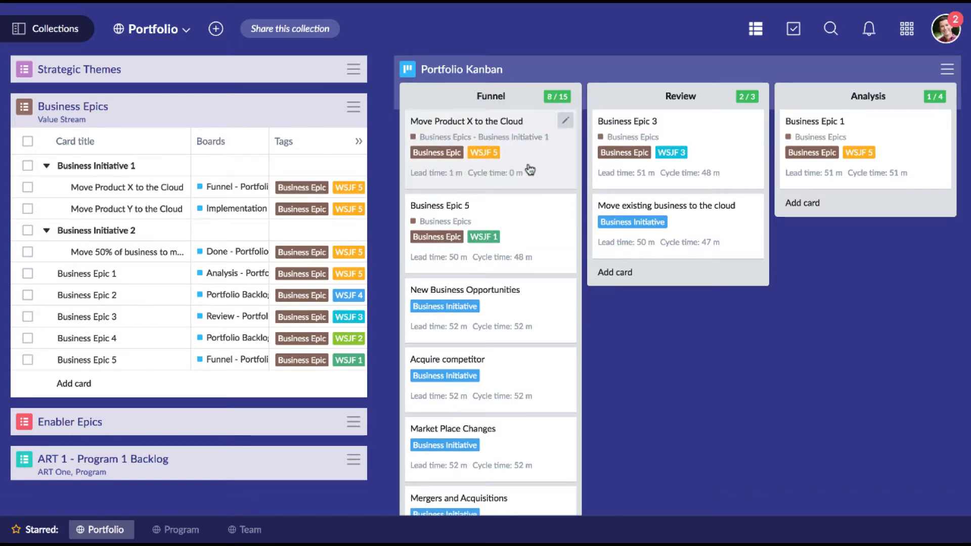
- Advance the Move Product X to the Cloud card through Review and Analysis to the Portfolio Backlog column
{"action": "left_click_drag", "start_coordinate": [531, 168], "coordinate": [718, 157]}
{"action": "scroll", "coordinate": [718, 156], "scroll_direction": "right", "scroll_amount": 3}
{"action": "left_click_drag", "start_coordinate": [599, 154], "coordinate": [741, 154]}
{"action": "scroll", "coordinate": [737, 154], "scroll_direction": "right", "scroll_amount": 3}
{"action": "left_click_drag", "start_coordinate": [575, 159], "coordinate": [763, 147]}
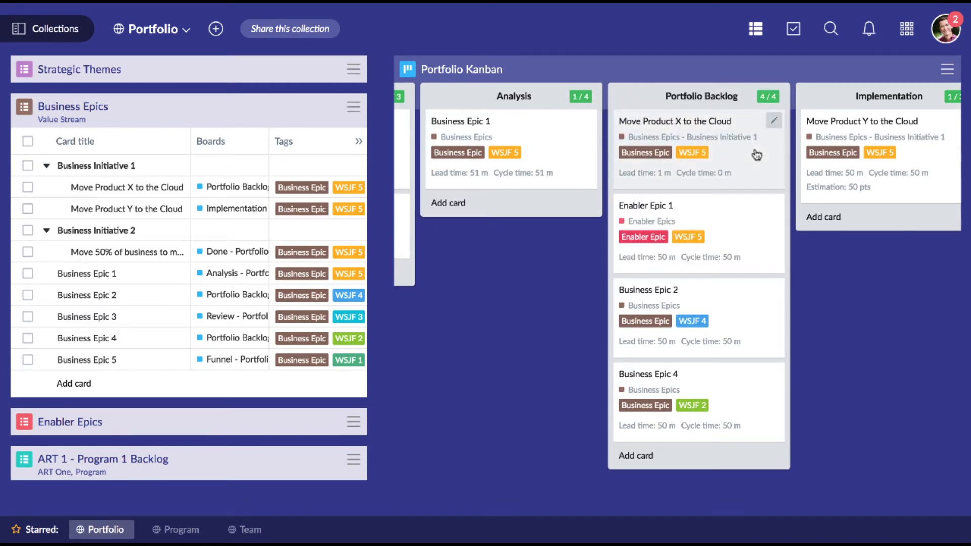
- Break the Move Product X to the Cloud card down to a backlog
{"action": "left_click", "coordinate": [757, 154]}
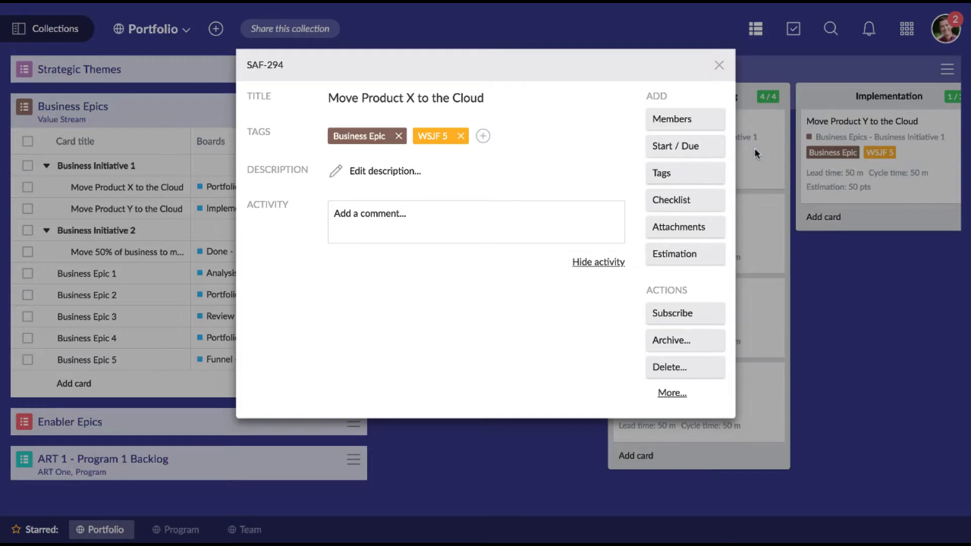
{"action": "left_click", "coordinate": [675, 395]}
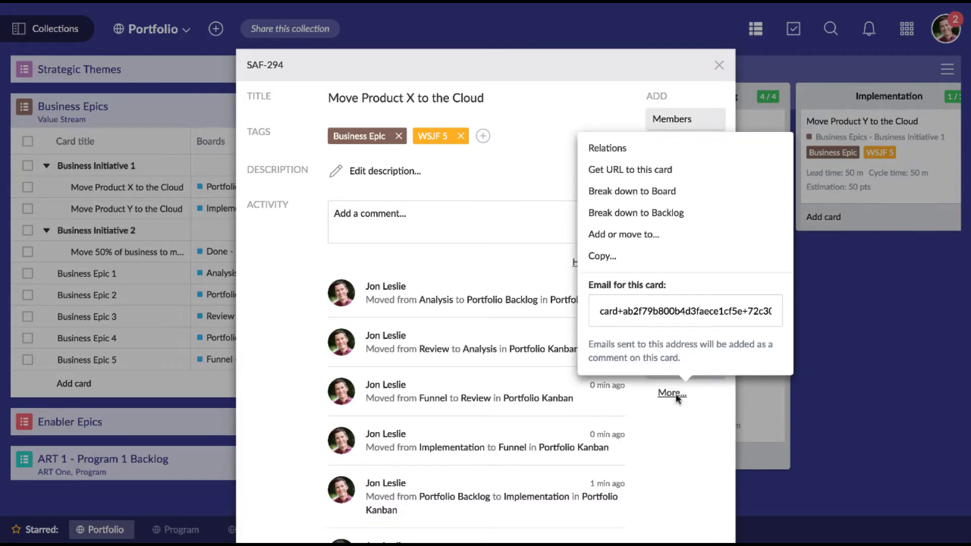
{"action": "left_click", "coordinate": [685, 214]}
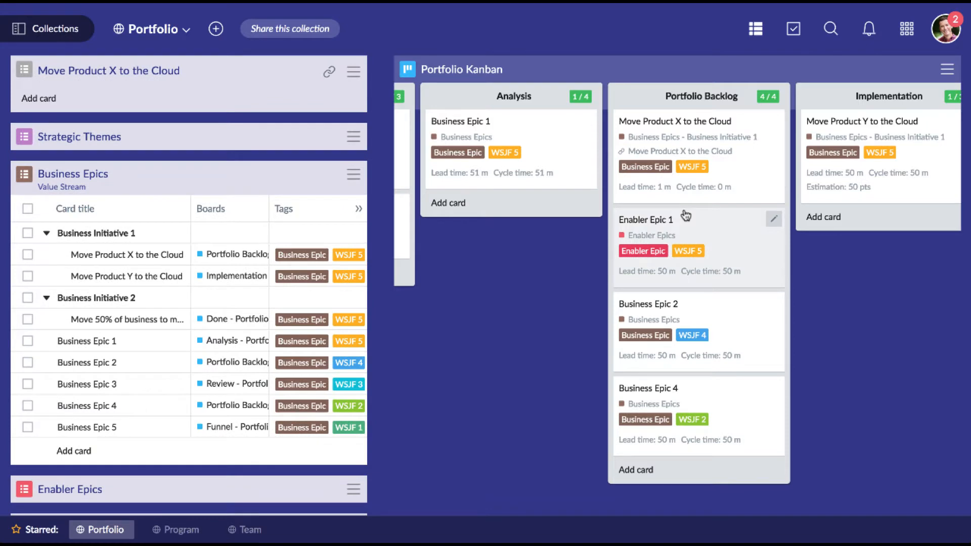
- Add a card named "Research Cloud DB Options" to the Move Product X to the Cloud backlog
{"action": "left_click", "coordinate": [40, 100]}
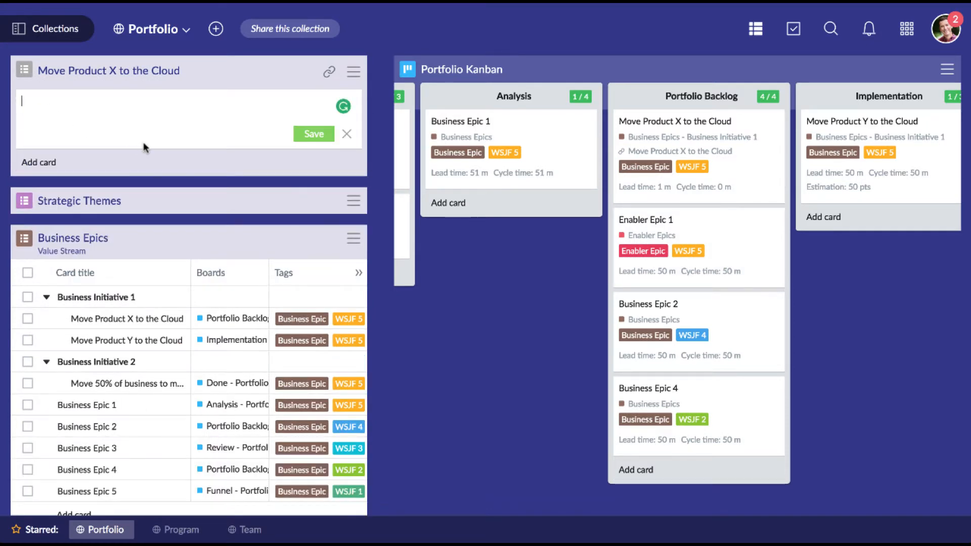
{"action": "type", "text": "Research"}
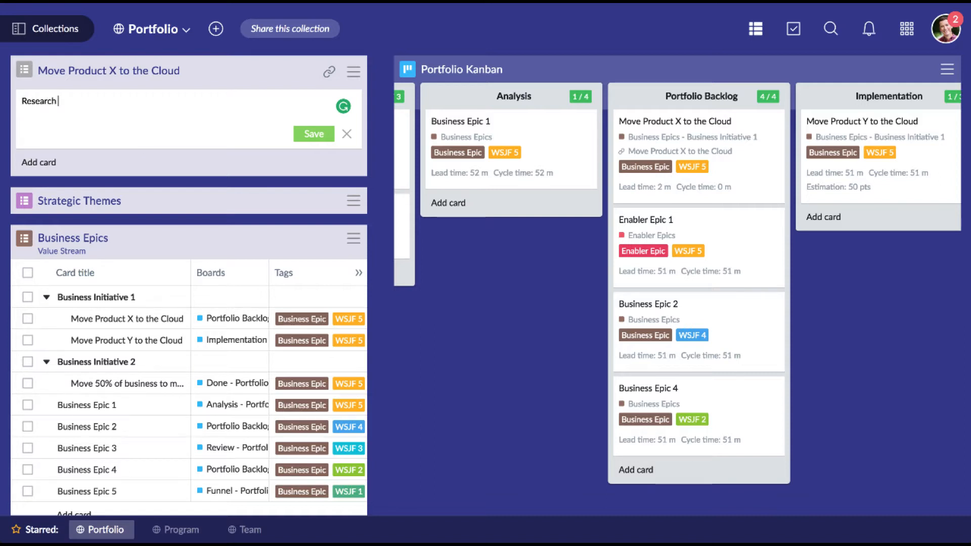
{"action": "type", "text": " Cloud DB Options"}
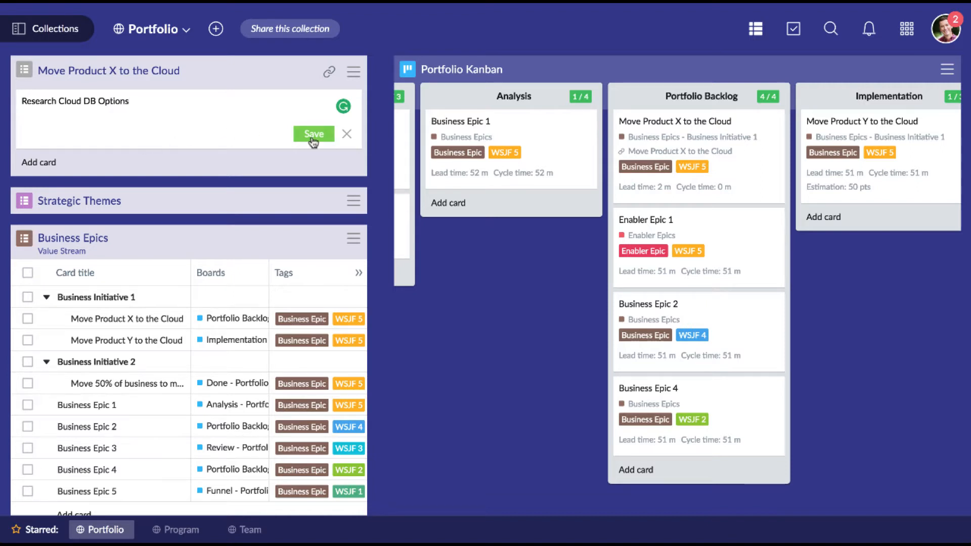
{"action": "left_click", "coordinate": [313, 134]}
- Add a second card named "Build Cloud Based App" to the Move Product X to the Cloud backlog
{"action": "left_click", "coordinate": [48, 125]}
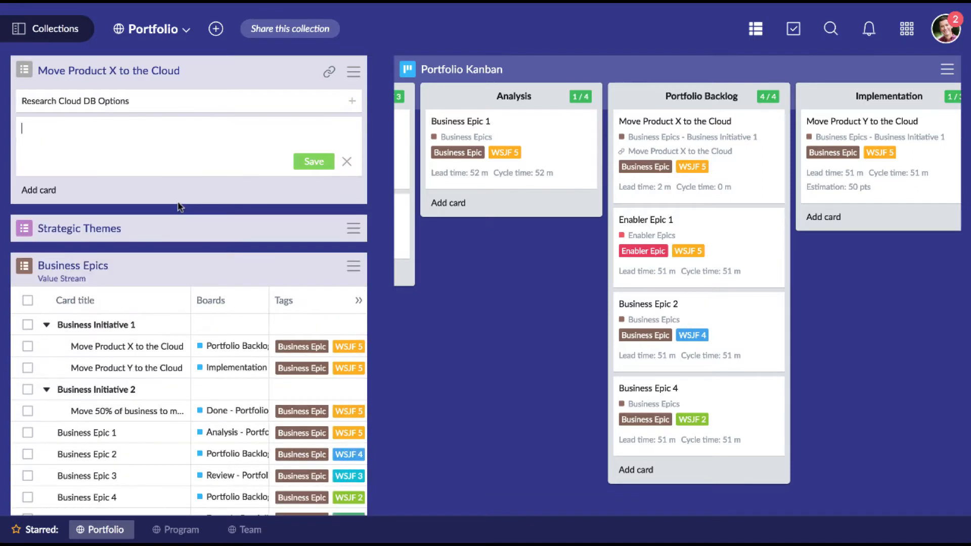
{"action": "type", "text": "Build Cloud Based App"}
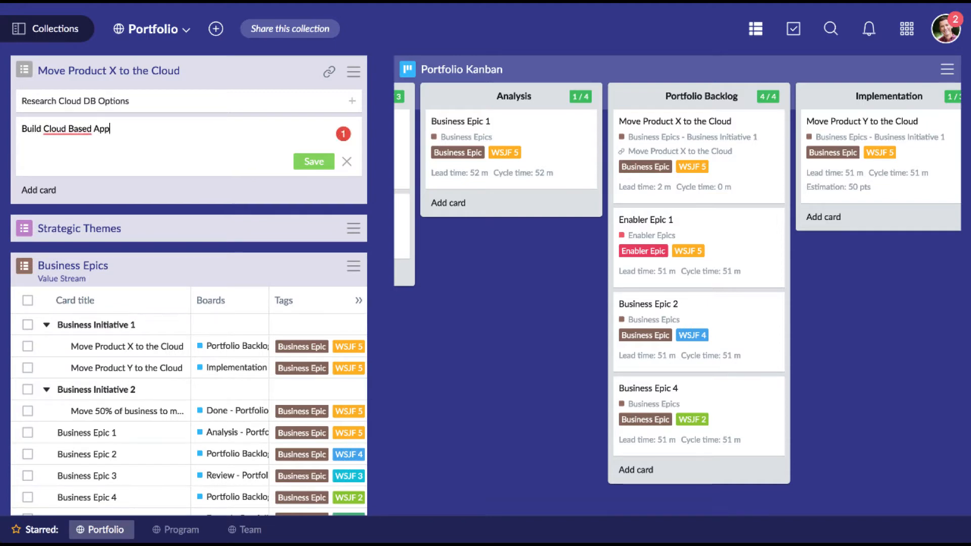
{"action": "left_click", "coordinate": [305, 161]}
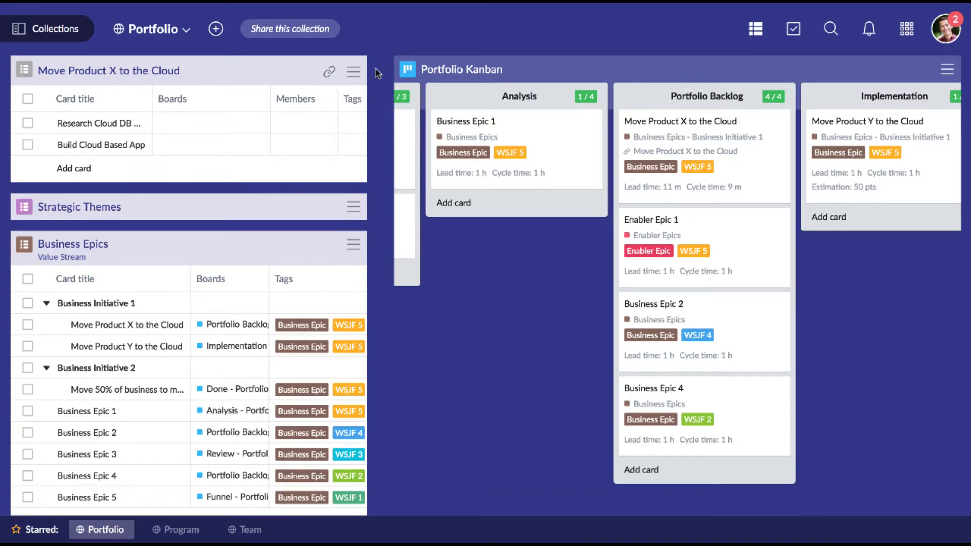
- Add the Move Product X to the Cloud backlog to the Program collection while keeping it in Portfolio
{"action": "left_click", "coordinate": [353, 72]}
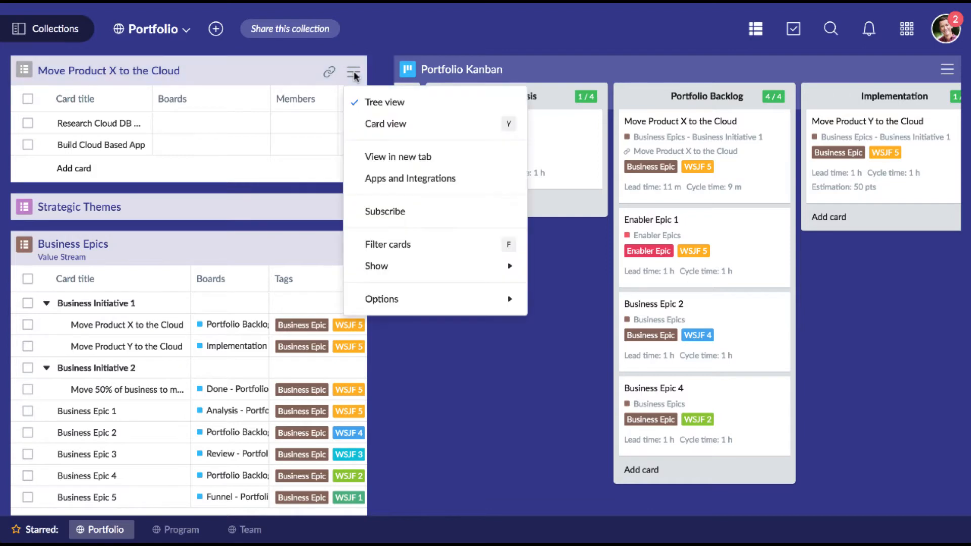
{"action": "mouse_move", "coordinate": [423, 302]}
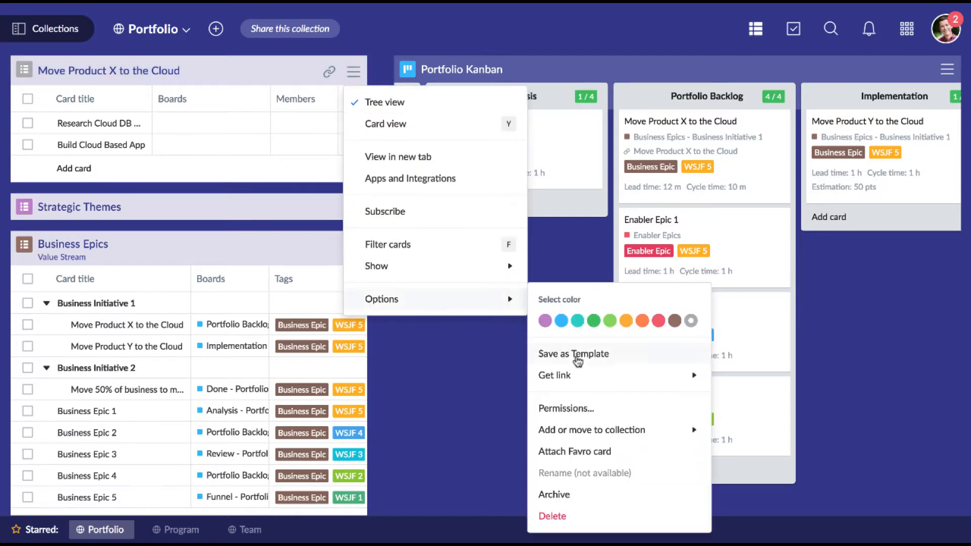
{"action": "mouse_move", "coordinate": [643, 430]}
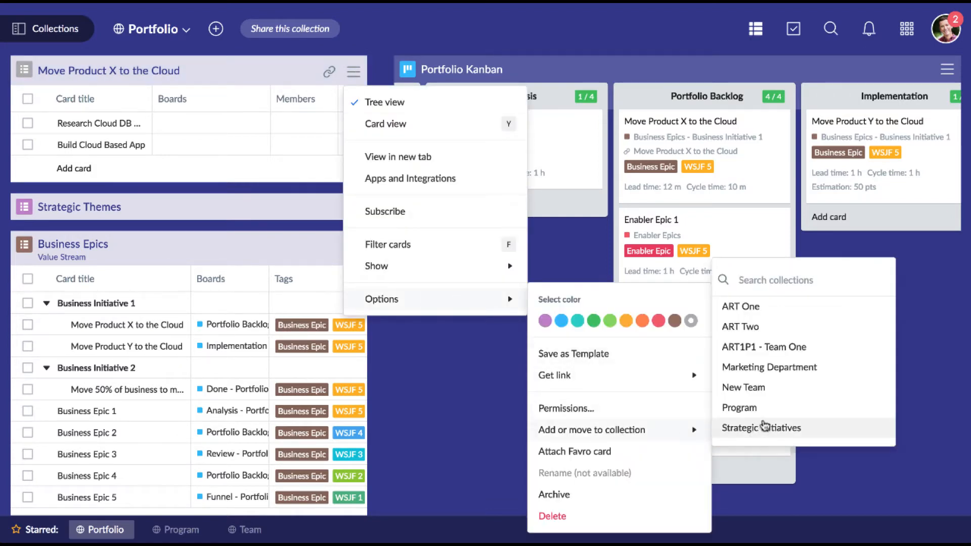
{"action": "left_click", "coordinate": [764, 412]}
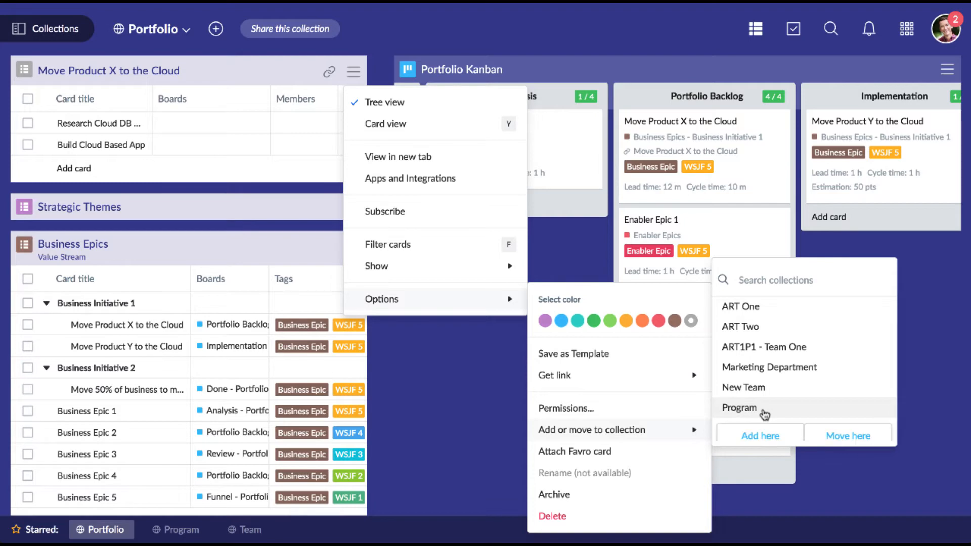
{"action": "left_click", "coordinate": [748, 432]}
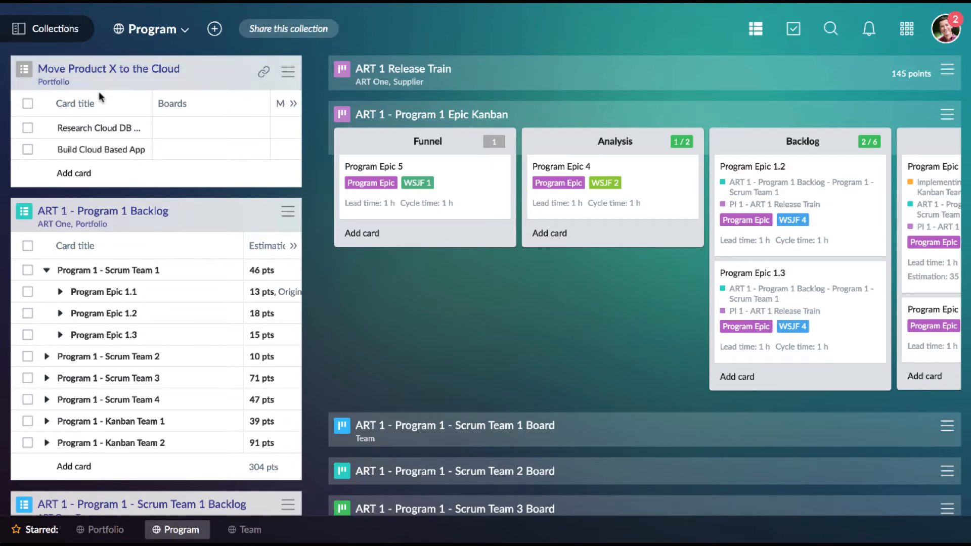
- Follow the shared backlog's link to the Portfolio collection, view it there, and return to the Program collection
{"action": "left_click", "coordinate": [54, 82]}
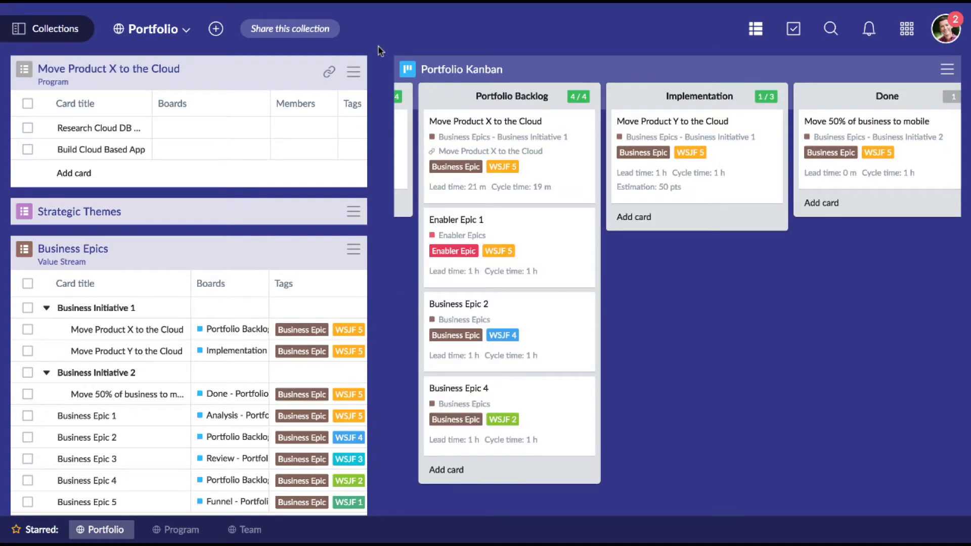
{"action": "left_click", "coordinate": [65, 28]}
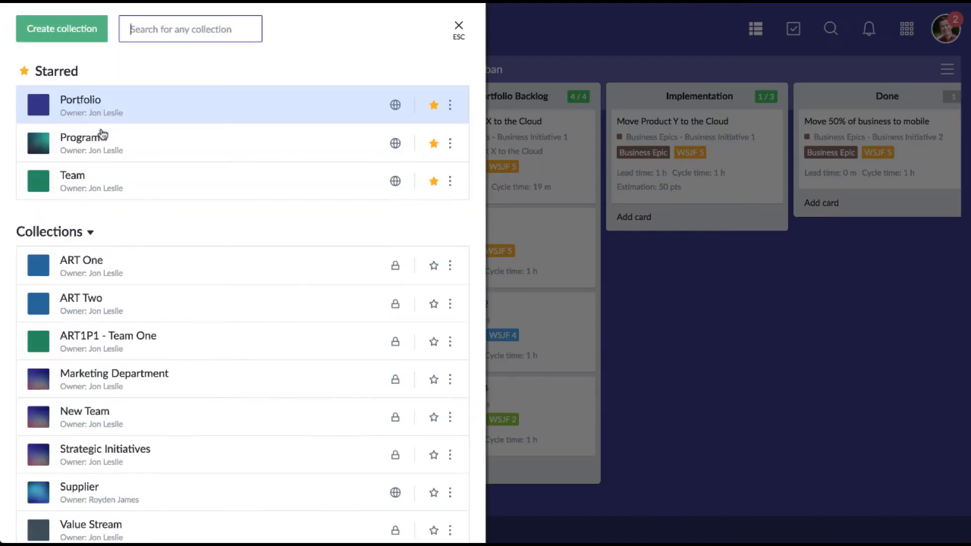
{"action": "left_click", "coordinate": [106, 145]}
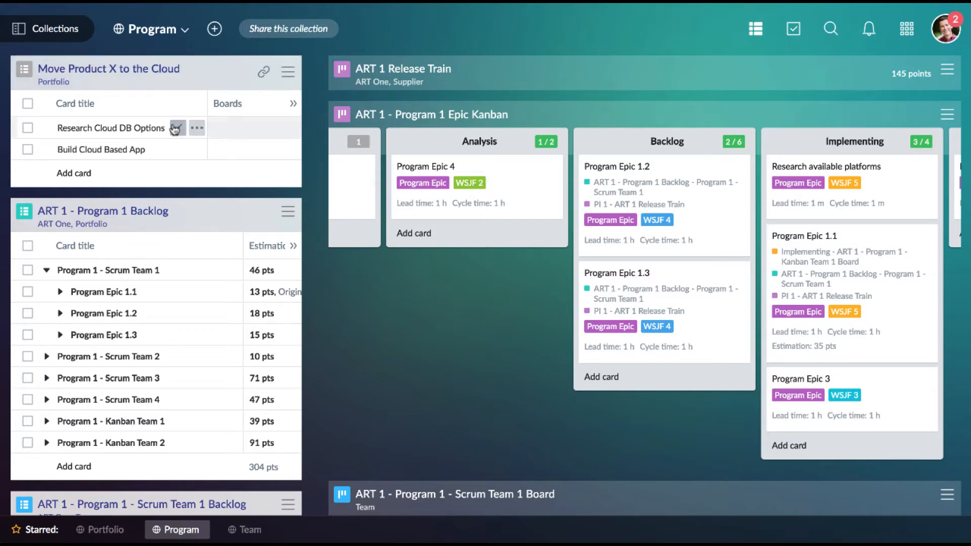
- Add a card named "Research platform options" under Build Cloud Based App in the Move Product X to the Cloud backlog
{"action": "left_click", "coordinate": [75, 178]}
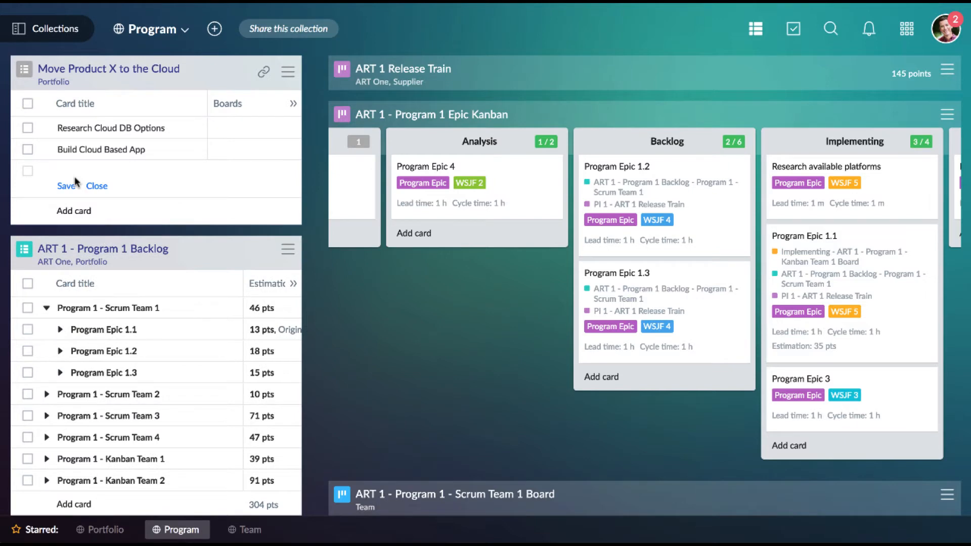
{"action": "type", "text": "Research platform options"}
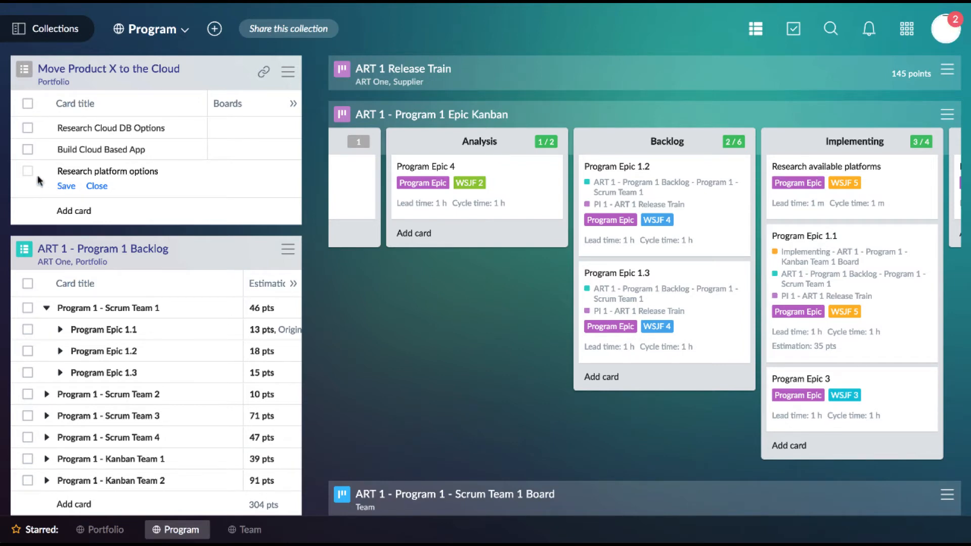
{"action": "left_click", "coordinate": [65, 187]}
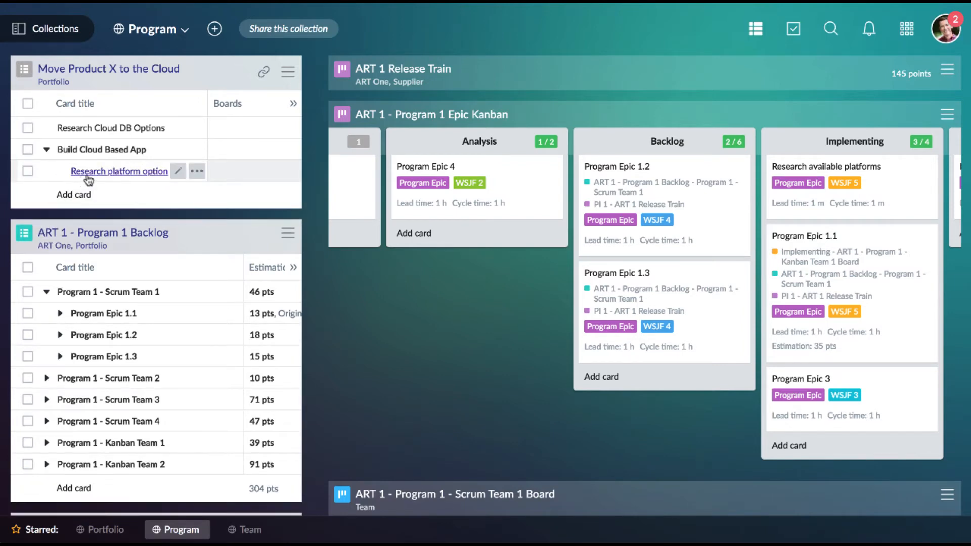
- Tag the Research platform options card with Program Epic and WSJF 5
{"action": "left_click", "coordinate": [88, 175]}
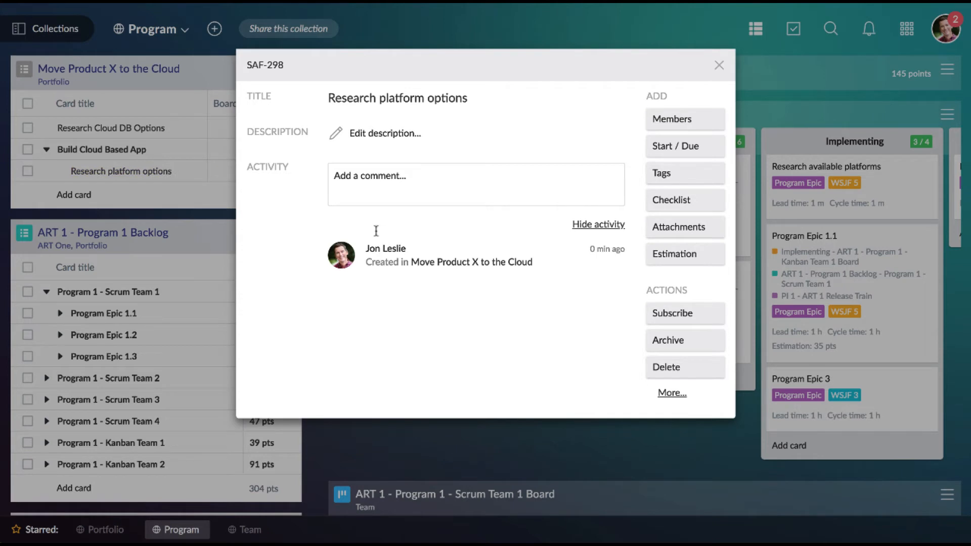
{"action": "left_click", "coordinate": [669, 178]}
{"action": "left_click", "coordinate": [645, 331]}
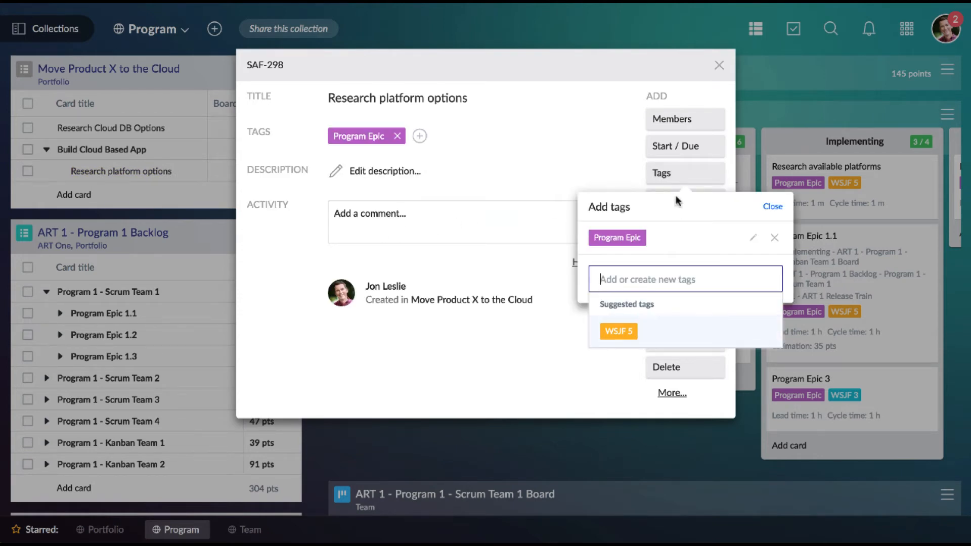
{"action": "left_click", "coordinate": [626, 334]}
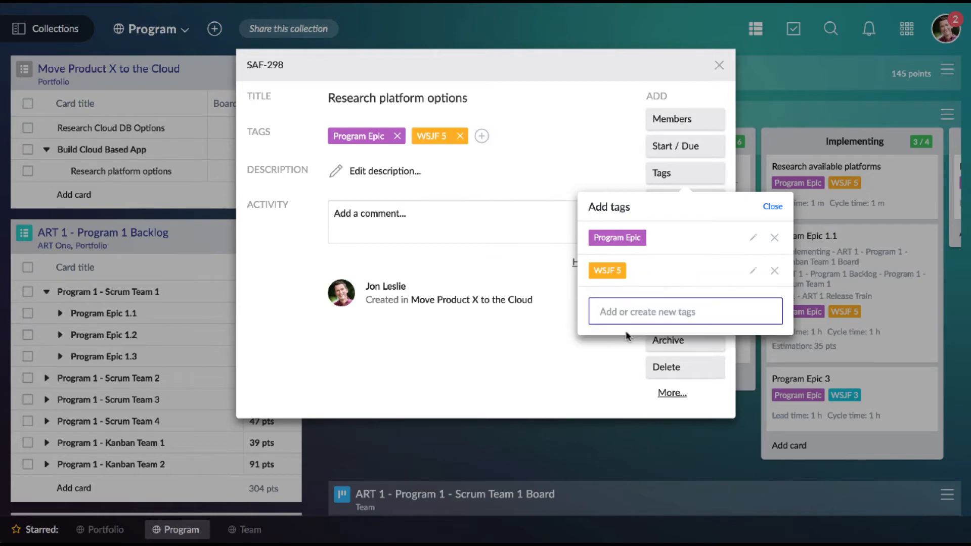
{"action": "left_click", "coordinate": [587, 148]}
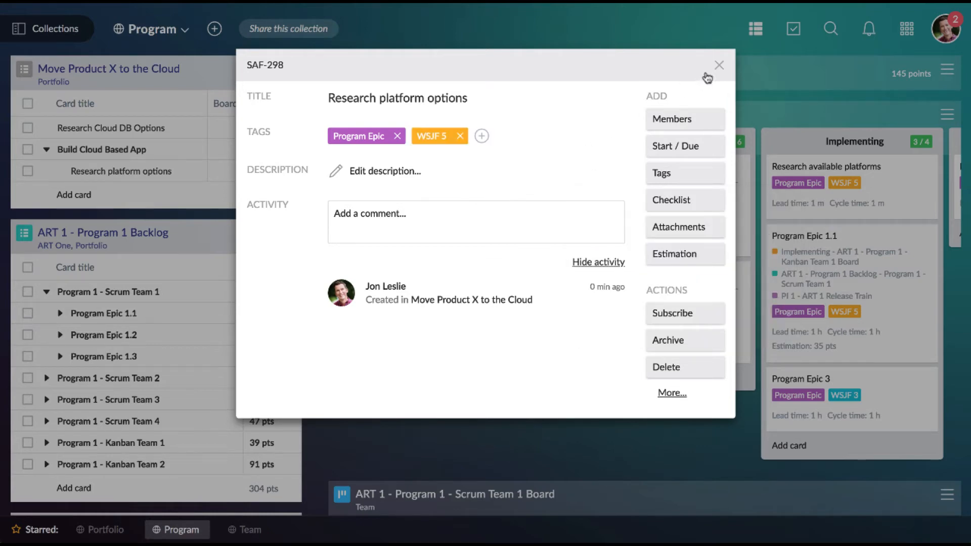
{"action": "left_click", "coordinate": [720, 65]}
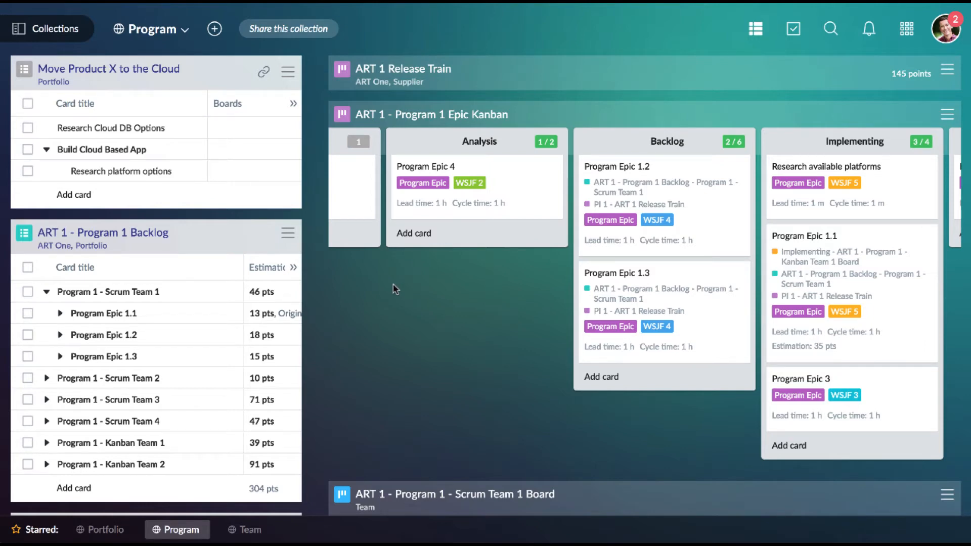
- Place the Research platform options card in the Program 1 Epic Kanban's Funnel and advance it through Backlog to Implementing
{"action": "left_click_drag", "start_coordinate": [137, 172], "coordinate": [370, 172]}
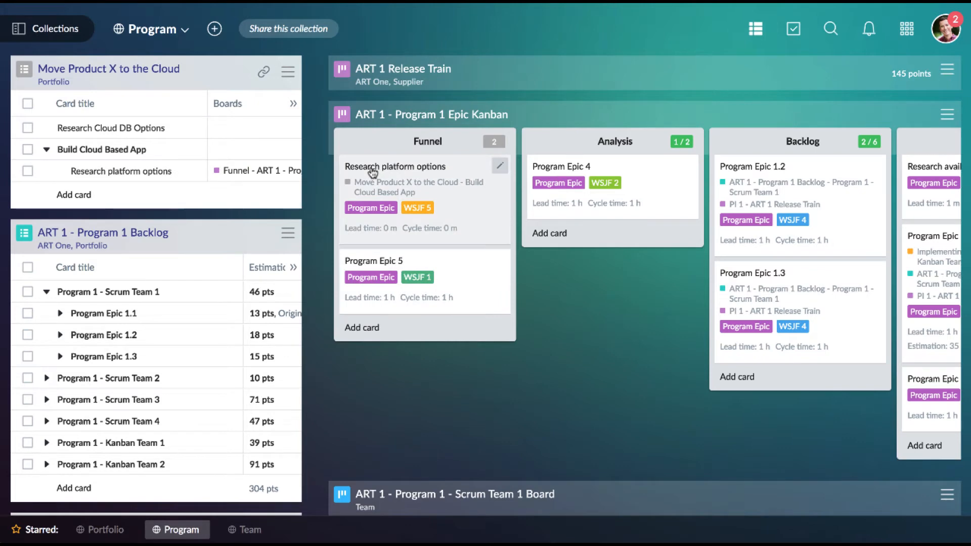
{"action": "left_click_drag", "start_coordinate": [368, 167], "coordinate": [763, 167]}
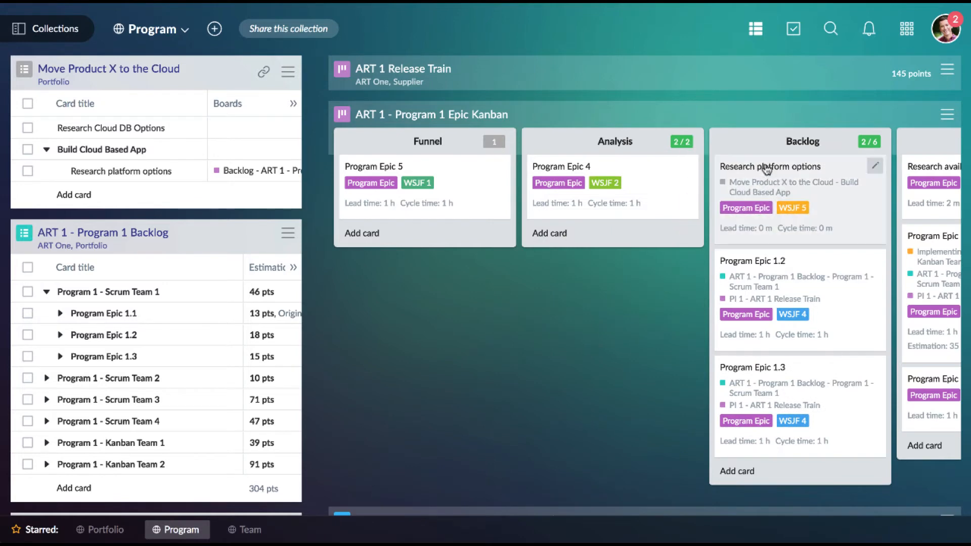
{"action": "scroll", "coordinate": [684, 266], "scroll_direction": "right", "scroll_amount": 3}
{"action": "scroll", "coordinate": [684, 266], "scroll_direction": "right", "scroll_amount": 1}
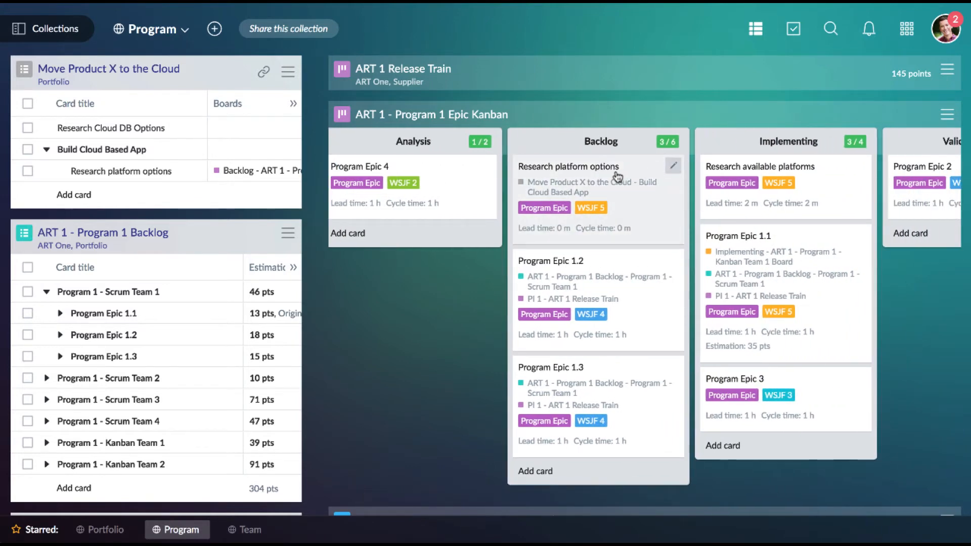
{"action": "left_click_drag", "start_coordinate": [614, 175], "coordinate": [791, 173]}
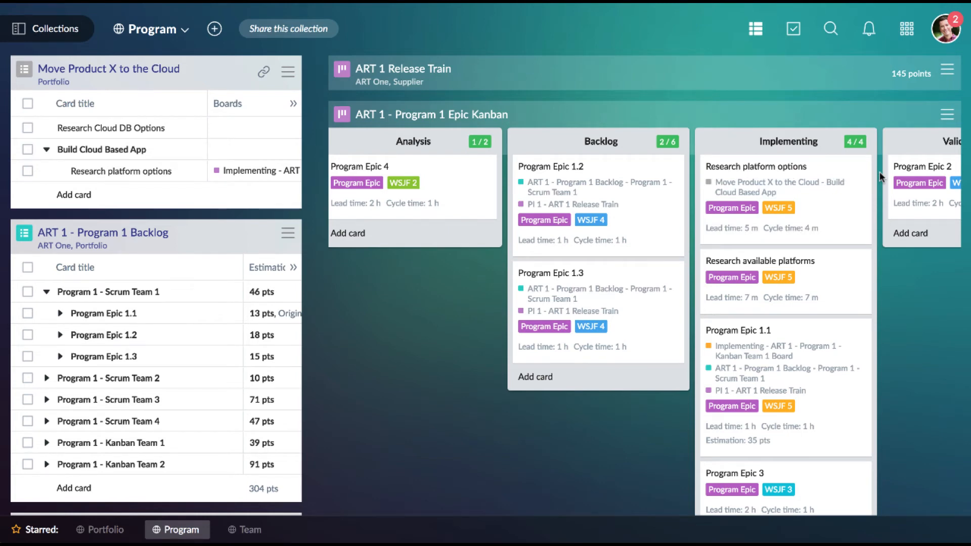
- Expand the ART 1 Release Train and add the Research platform options card from the Program 1 Epic Kanban to PI 1
{"action": "left_click", "coordinate": [343, 72]}
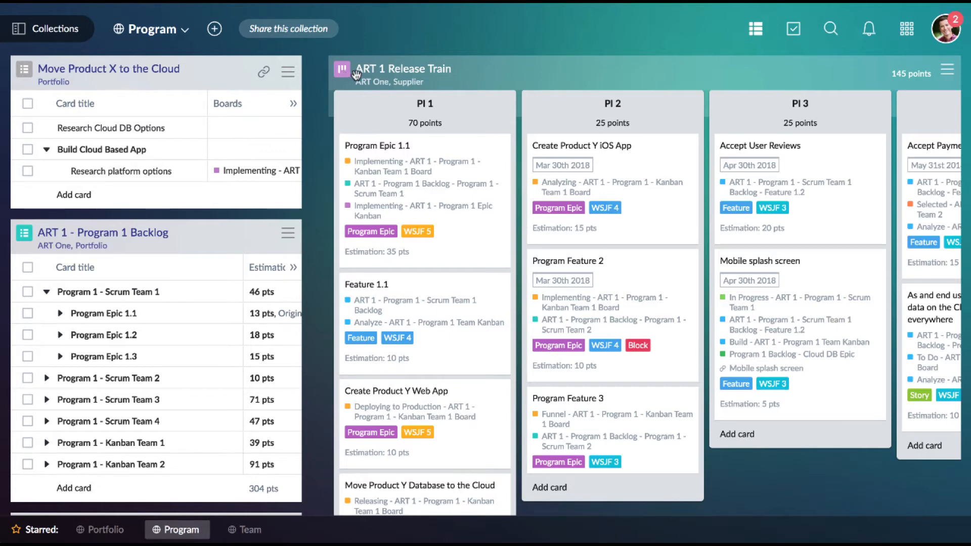
{"action": "scroll", "coordinate": [471, 161], "scroll_direction": "down", "scroll_amount": 5}
{"action": "scroll", "coordinate": [468, 159], "scroll_direction": "down", "scroll_amount": 4}
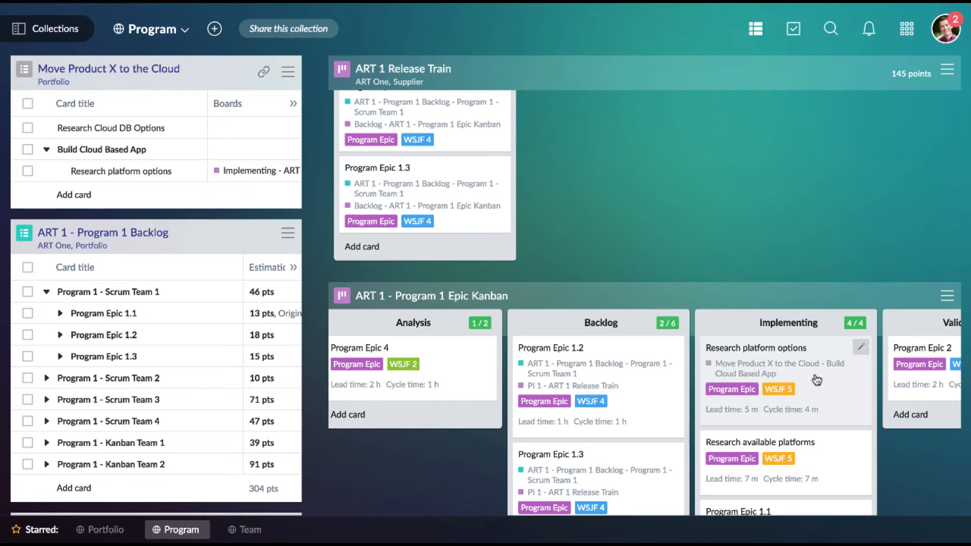
{"action": "left_click_drag", "start_coordinate": [816, 381], "coordinate": [472, 252]}
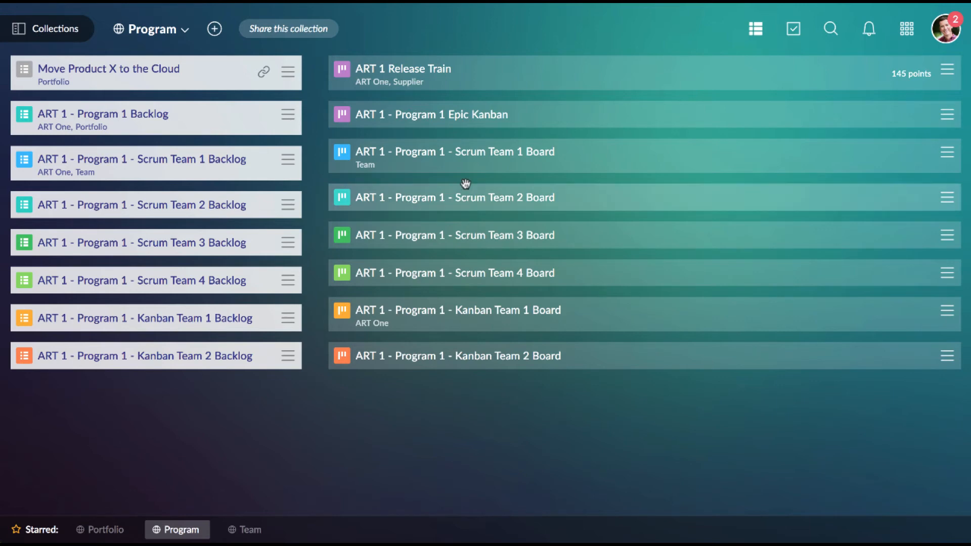
- Expand the Scrum Team 1 Board, the Scrum Team 1 Backlog and the Move Product X to the Cloud backlog in the Program collection
{"action": "left_click", "coordinate": [338, 155]}
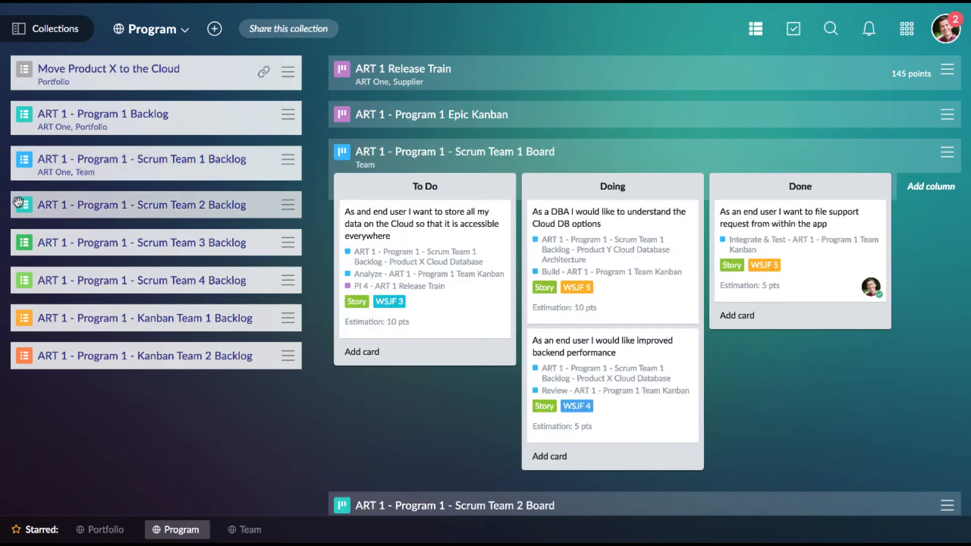
{"action": "left_click", "coordinate": [18, 177]}
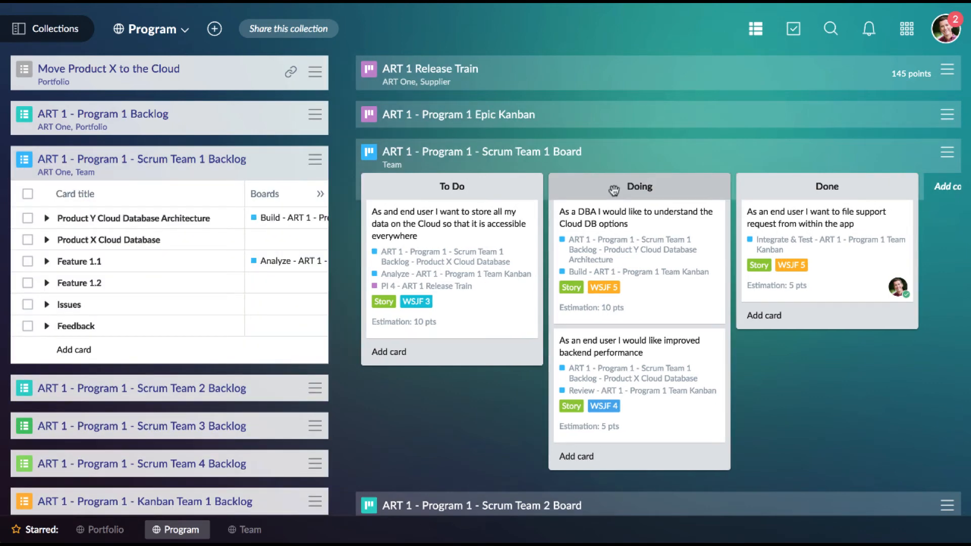
{"action": "left_click", "coordinate": [24, 70]}
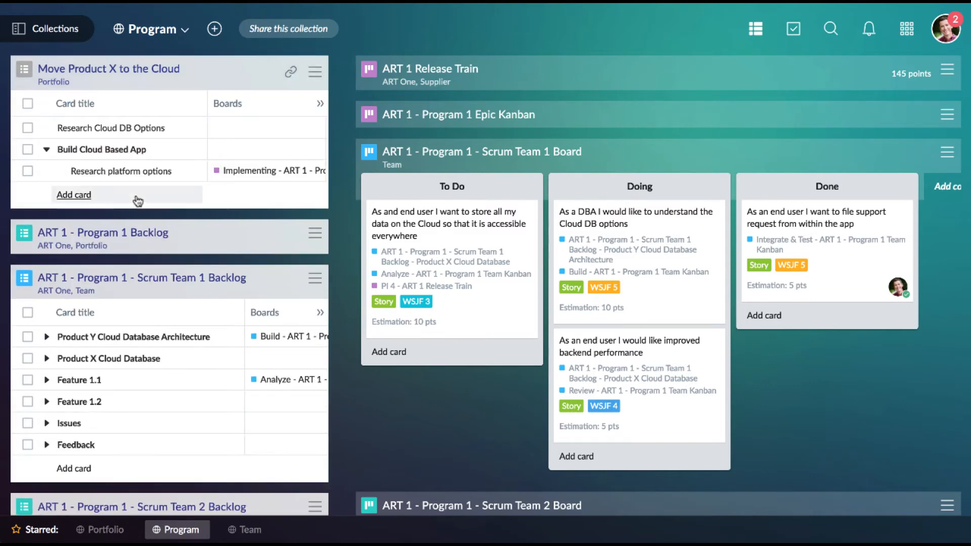
- Add all three cards of the Move Product X to the Cloud backlog to the start of the Scrum Team 1 Backlog
{"action": "left_click", "coordinate": [27, 128]}
{"action": "left_click", "coordinate": [27, 149]}
{"action": "left_click", "coordinate": [27, 171]}
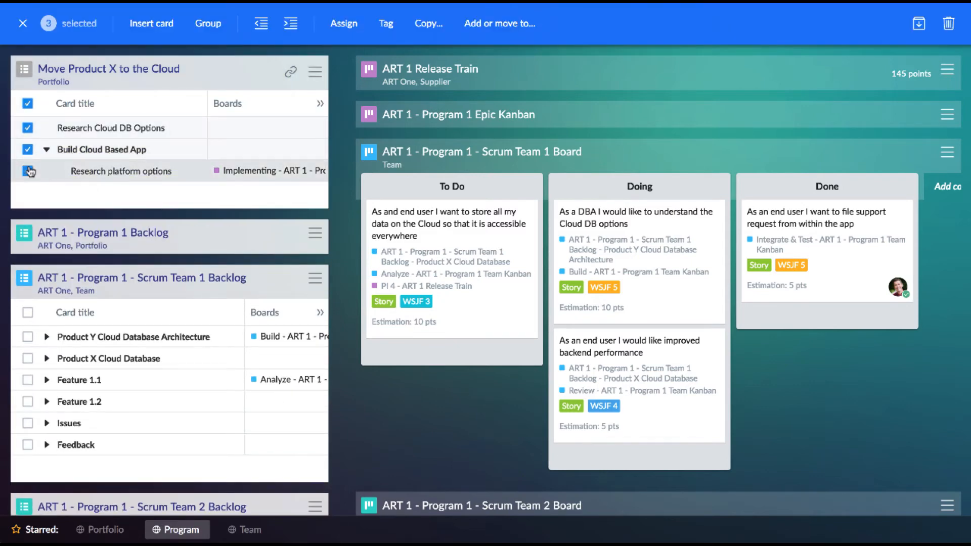
{"action": "left_click_drag", "start_coordinate": [105, 149], "coordinate": [95, 332]}
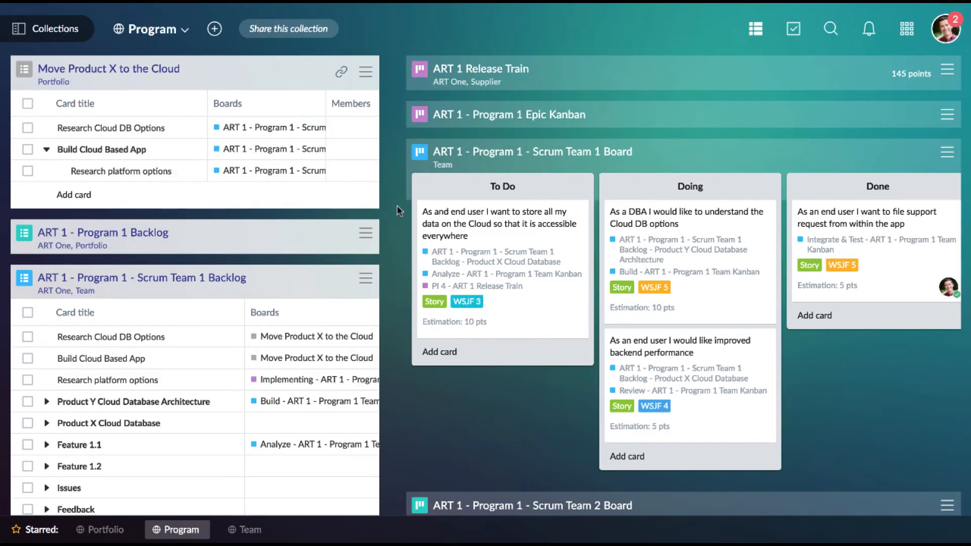
- In the Team collection, add cards named Option 1, Option 2 and Option 3 below Research platform options in the Scrum Team 1 Backlog
{"action": "left_click", "coordinate": [43, 32]}
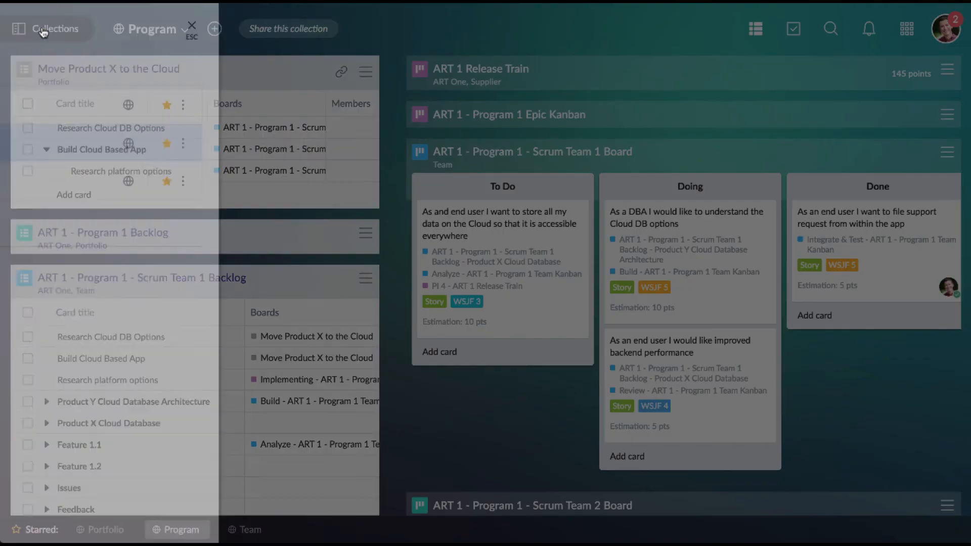
{"action": "left_click", "coordinate": [101, 177]}
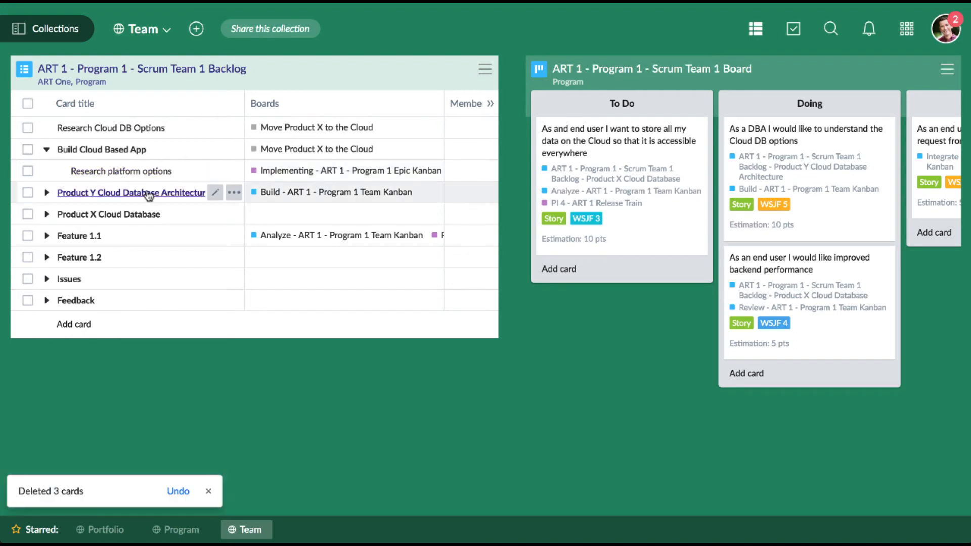
{"action": "key", "text": "n"}
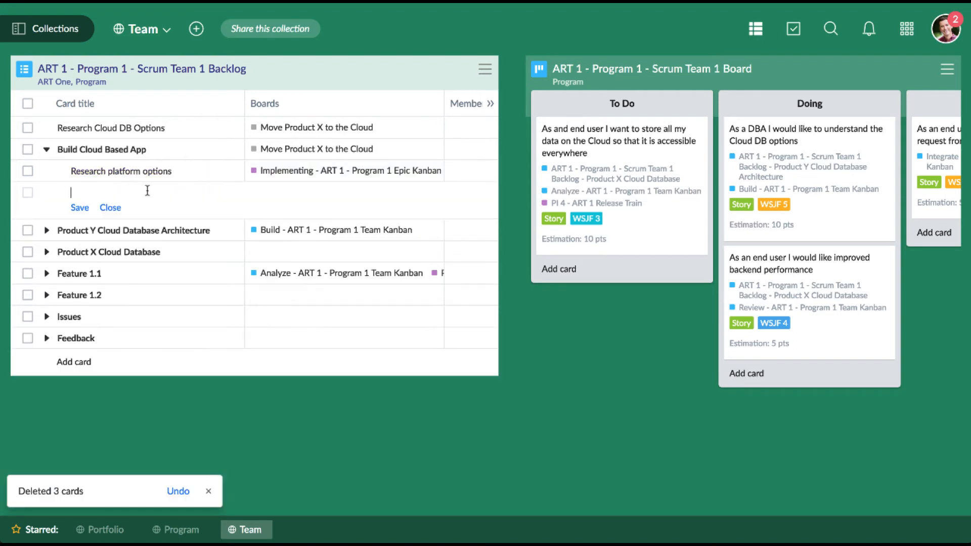
{"action": "type", "text": "Option 1"}
{"action": "key", "text": "Return"}
{"action": "type", "text": "O"}
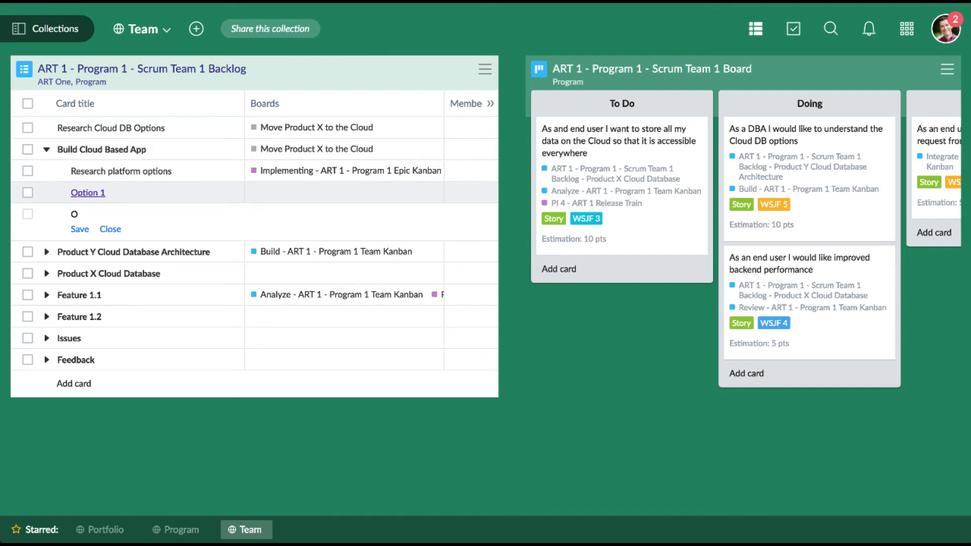
{"action": "type", "text": "ption 2"}
{"action": "key", "text": "Return"}
{"action": "type", "text": "Option 3"}
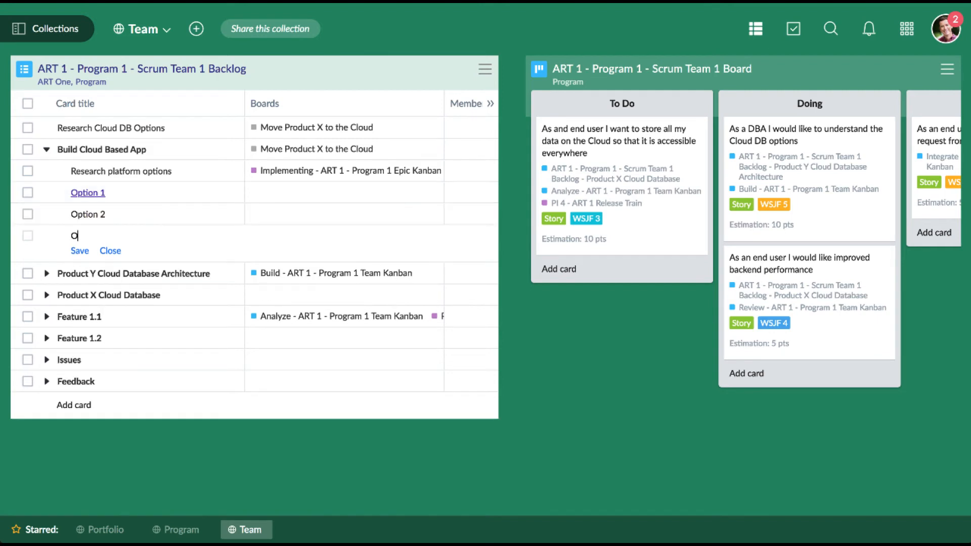
{"action": "left_click", "coordinate": [80, 252]}
- Indent the Option 1, Option 2 and Option 3 cards so they nest under Research platform options
{"action": "left_click", "coordinate": [27, 236]}
{"action": "left_click", "coordinate": [28, 215]}
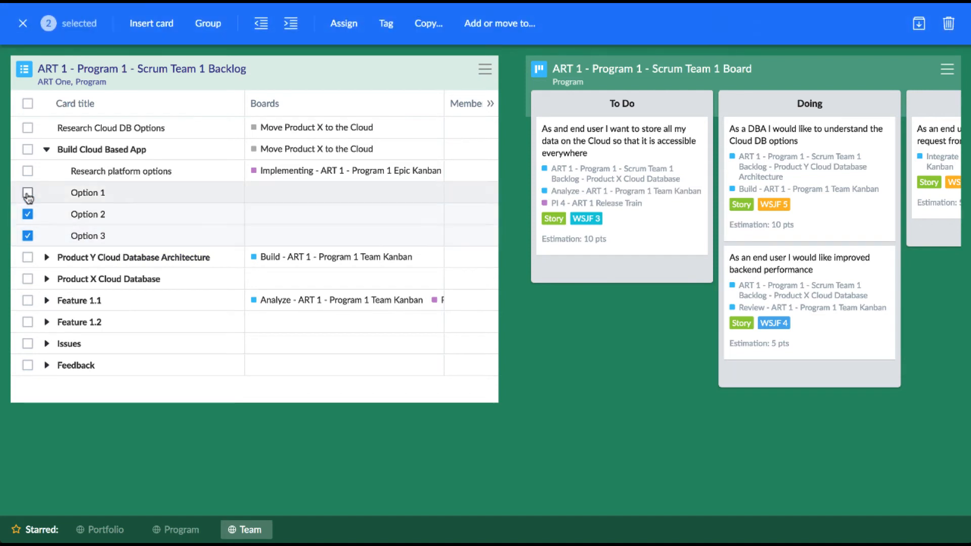
{"action": "left_click", "coordinate": [27, 193]}
{"action": "key", "text": "Tab"}
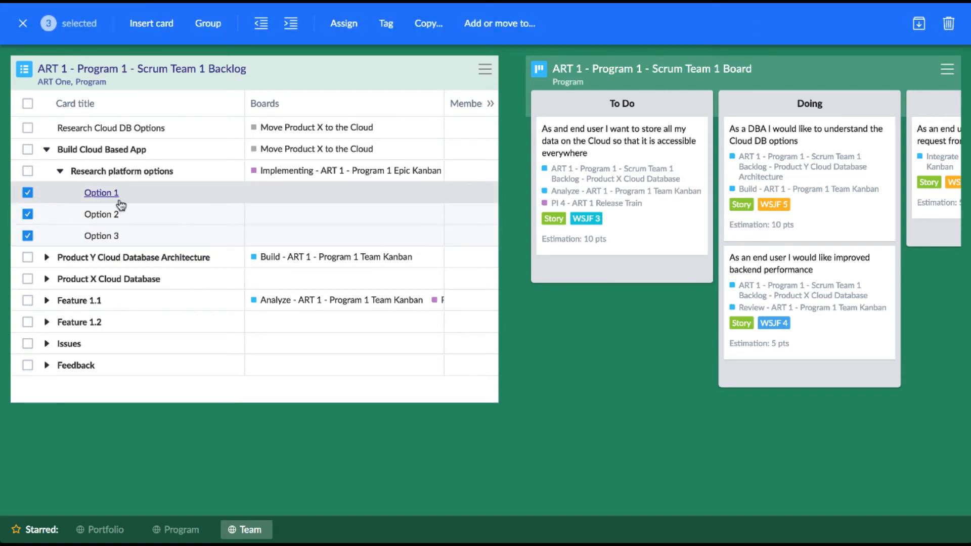
- Tag the three selected option cards as Story, check their tags in the backlog and clear the selection
{"action": "left_click", "coordinate": [387, 31]}
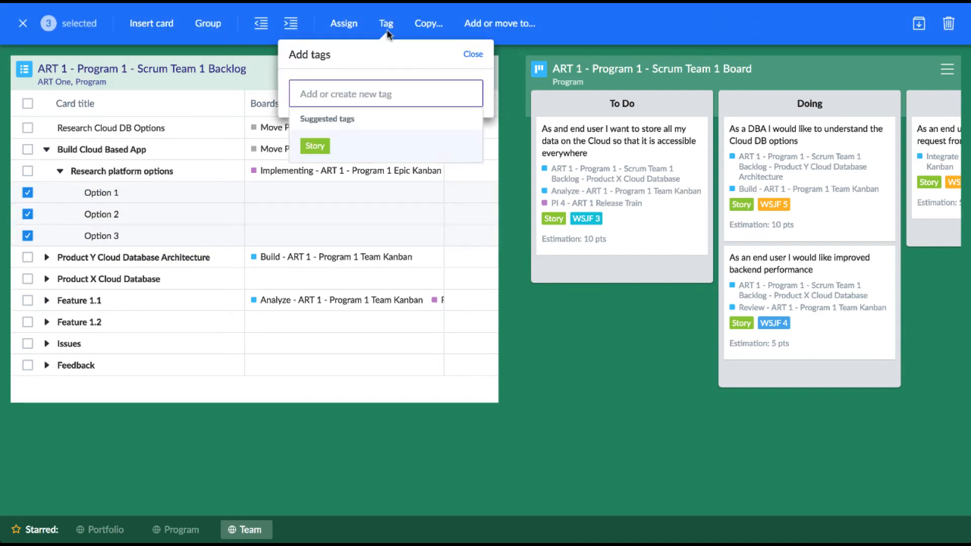
{"action": "left_click", "coordinate": [319, 146]}
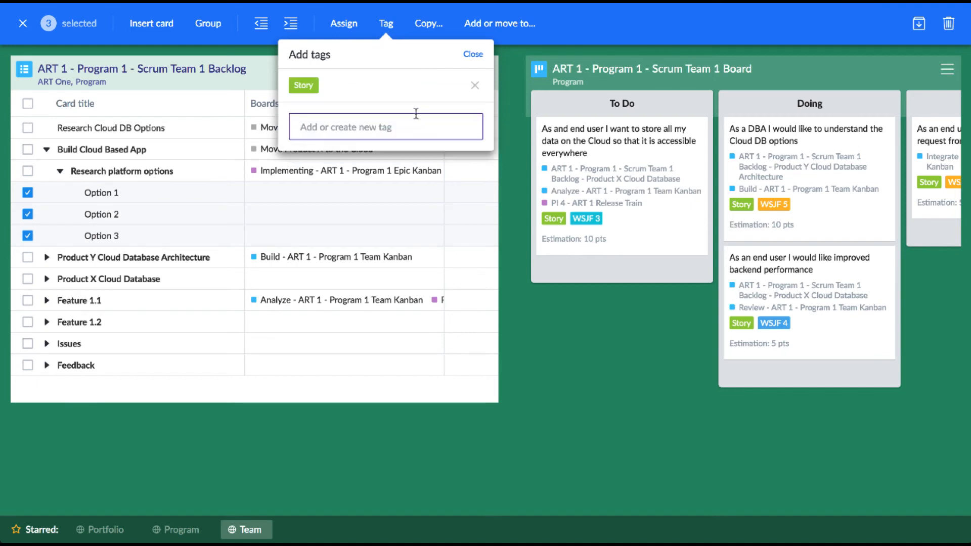
{"action": "left_click", "coordinate": [473, 55]}
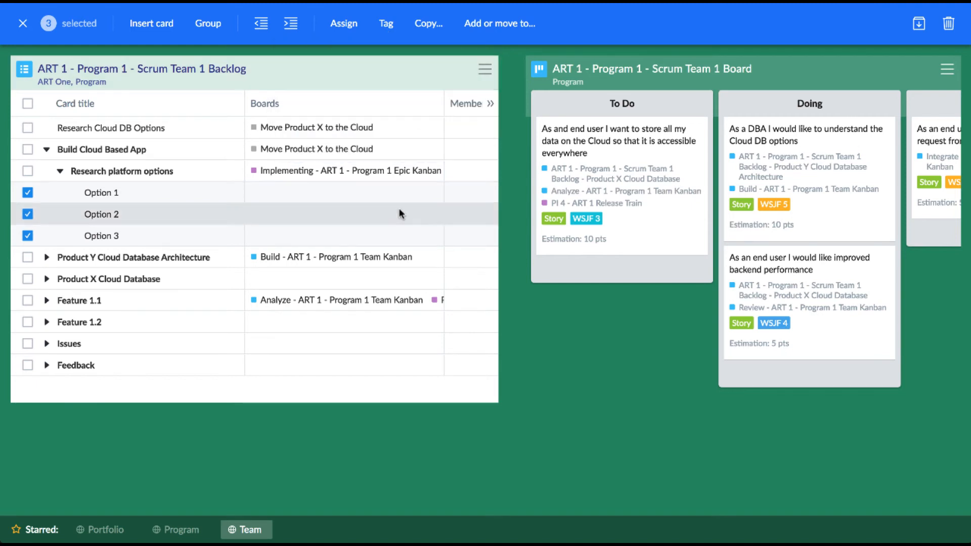
{"action": "scroll", "coordinate": [400, 215], "scroll_direction": "right", "scroll_amount": 5}
{"action": "scroll", "coordinate": [400, 215], "scroll_direction": "left", "scroll_amount": 5}
{"action": "key", "text": "Escape"}
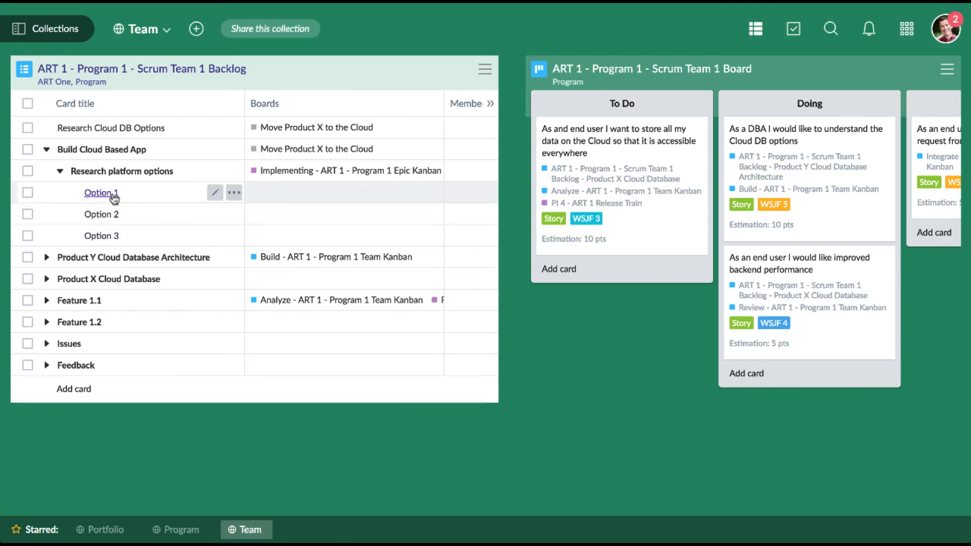
- Add the Option 1 and Option 2 stories to the To Do column of the Scrum Team 1 Board
{"action": "left_click_drag", "start_coordinate": [114, 199], "coordinate": [574, 153]}
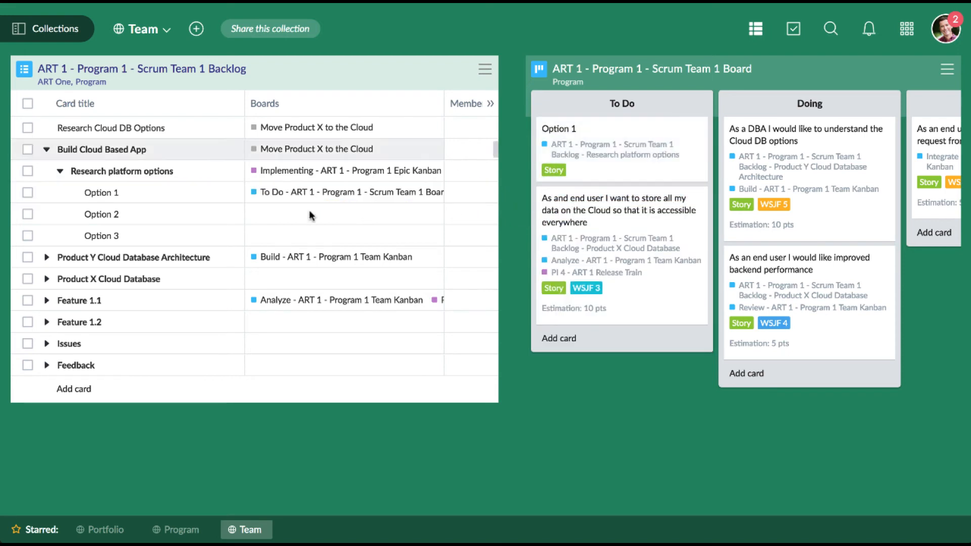
{"action": "left_click_drag", "start_coordinate": [95, 213], "coordinate": [554, 201]}
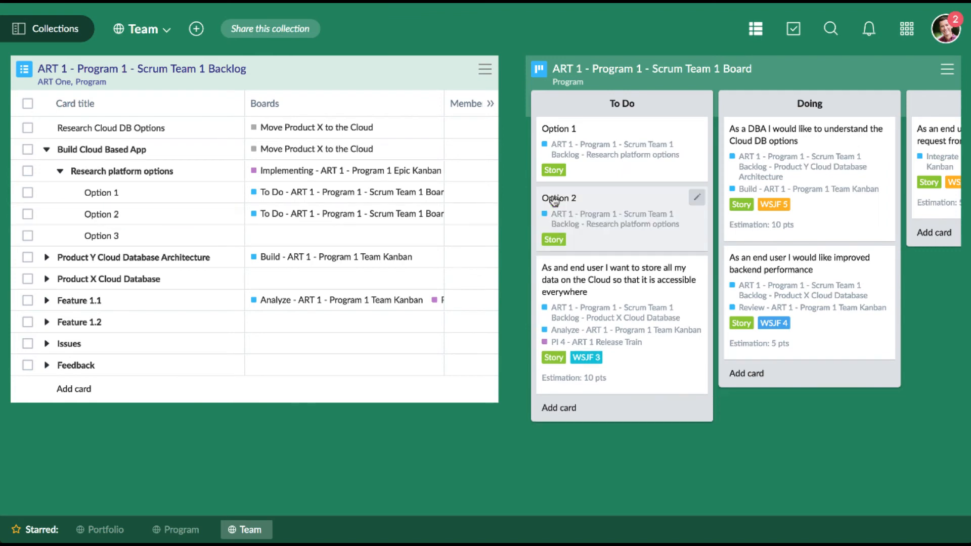
- Open the Option 1 card, assign the suggested member to it and add a checklist
{"action": "left_click", "coordinate": [628, 150]}
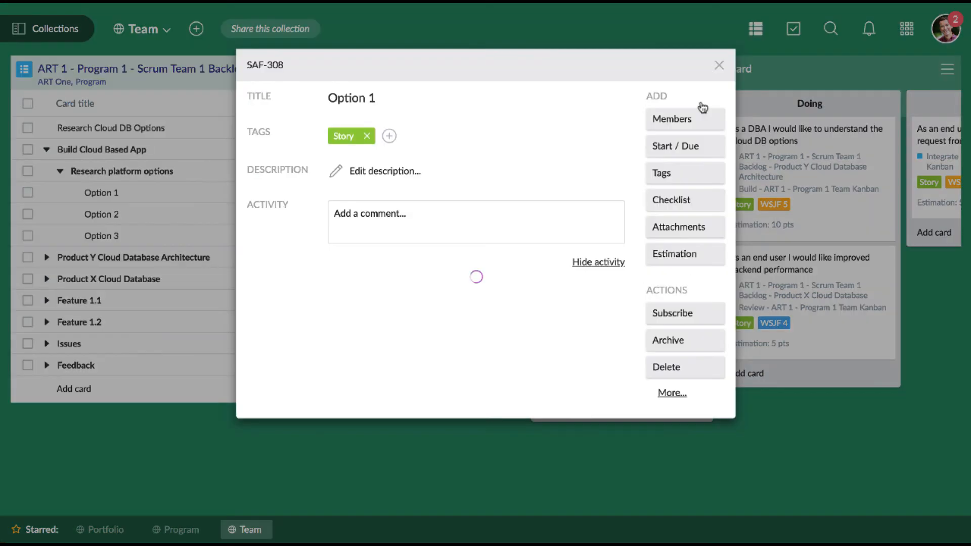
{"action": "left_click", "coordinate": [687, 122]}
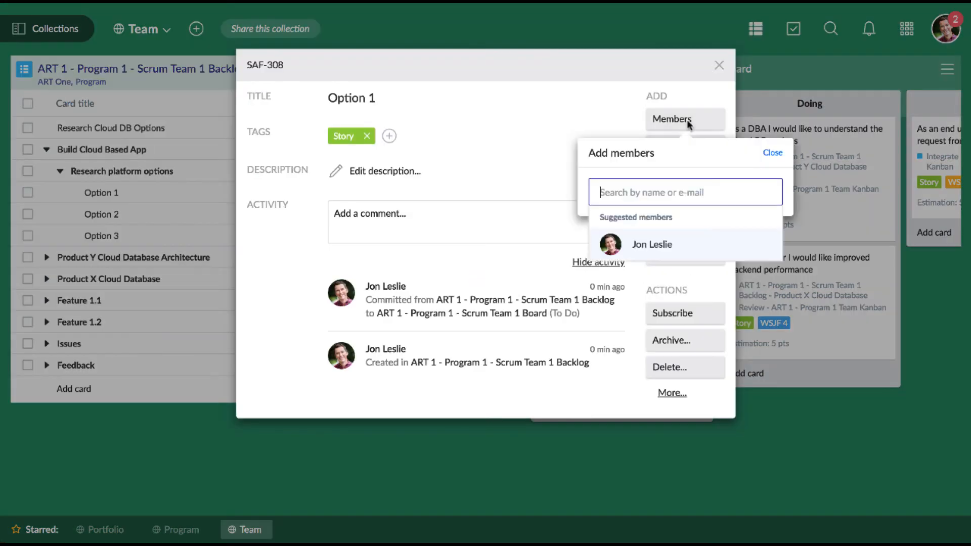
{"action": "left_click", "coordinate": [658, 244]}
{"action": "left_click", "coordinate": [596, 122]}
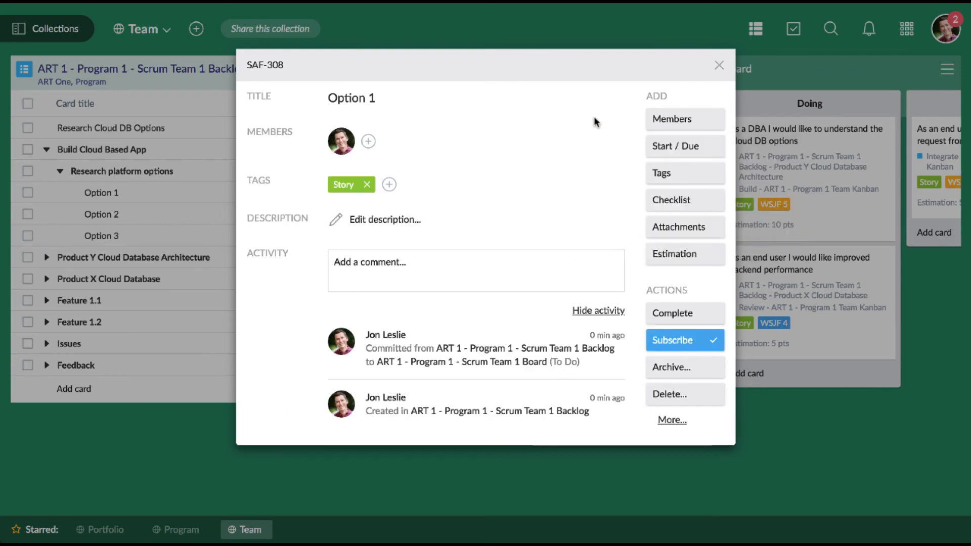
{"action": "left_click", "coordinate": [686, 200]}
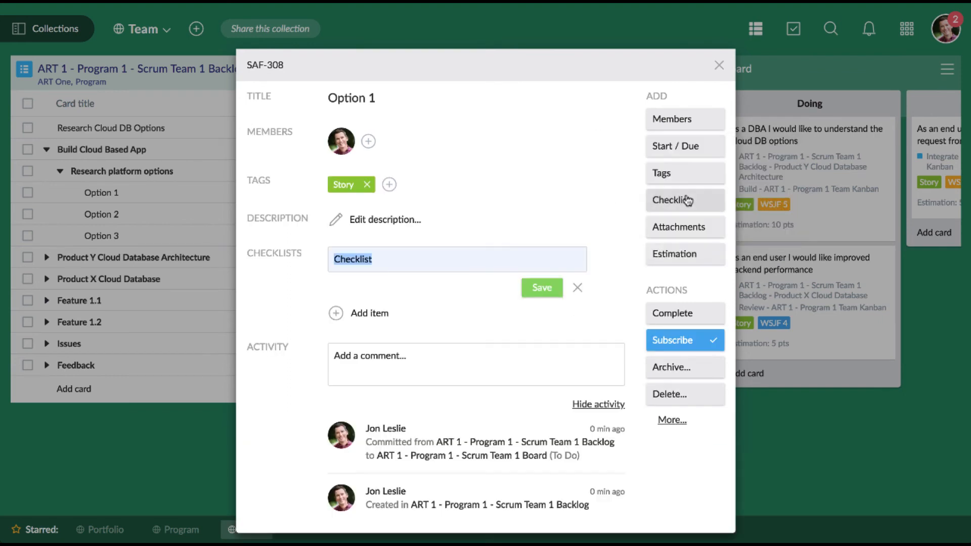
- Attach the Blocking Story card from the Scrum Team 2 Board to Option 1 by searching for "Blocking", and close the card
{"action": "left_click", "coordinate": [677, 228]}
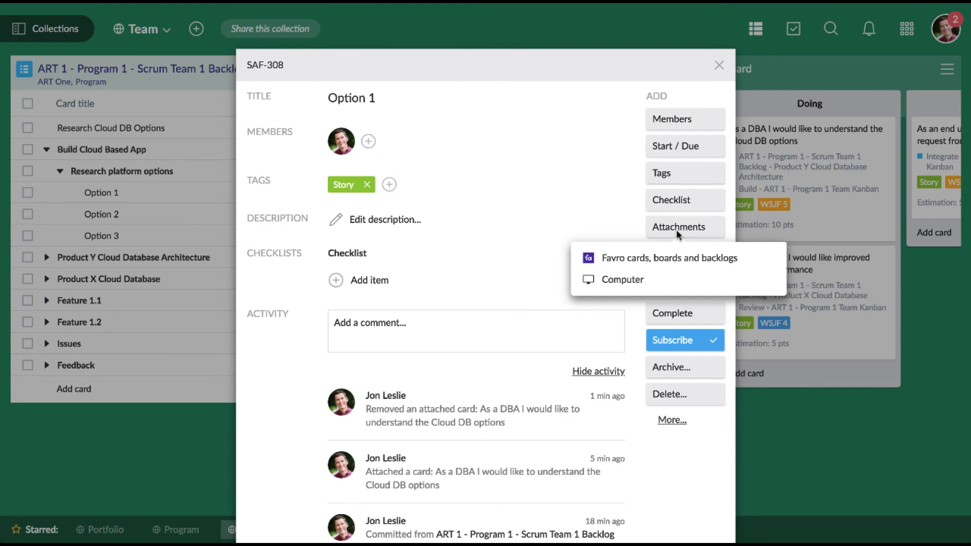
{"action": "left_click", "coordinate": [690, 261]}
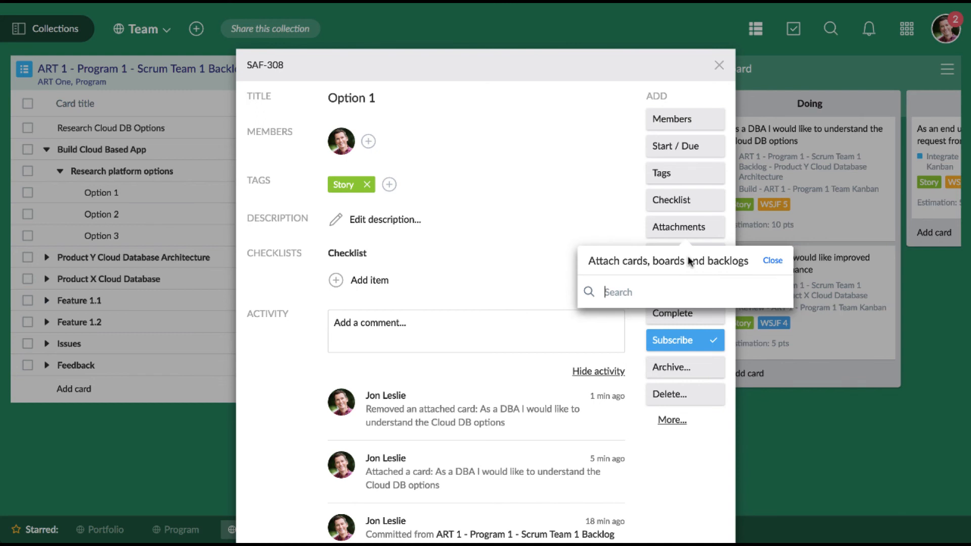
{"action": "type", "text": "Blocking"}
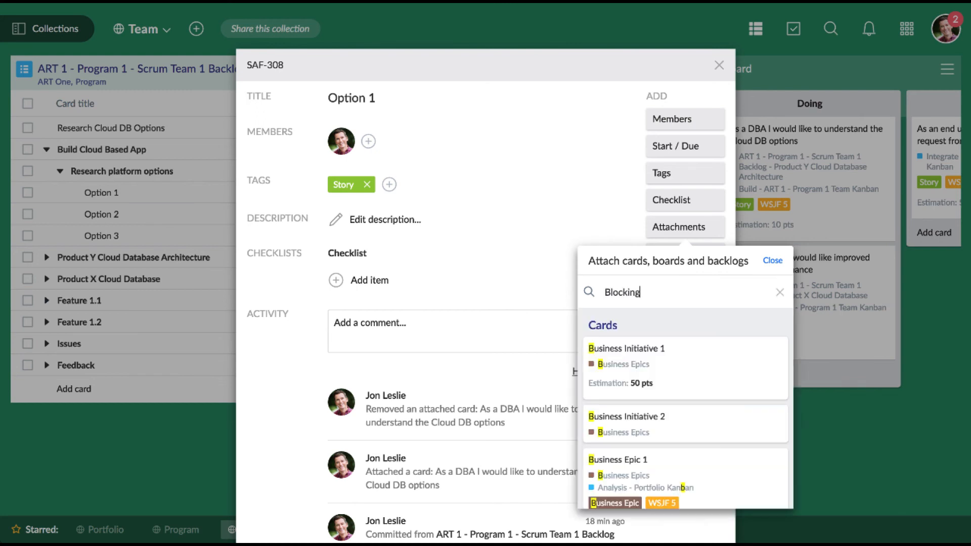
{"action": "left_click", "coordinate": [683, 375]}
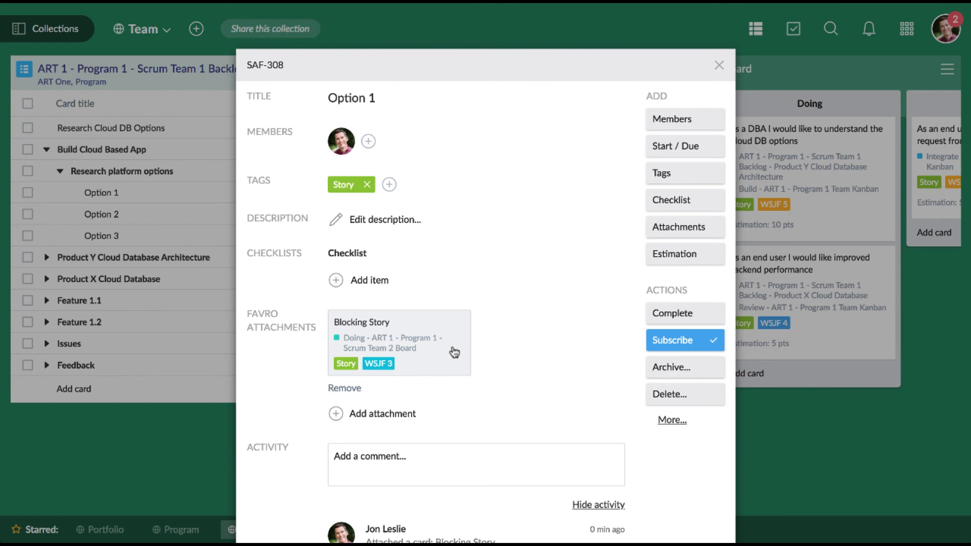
{"action": "left_click", "coordinate": [511, 29]}
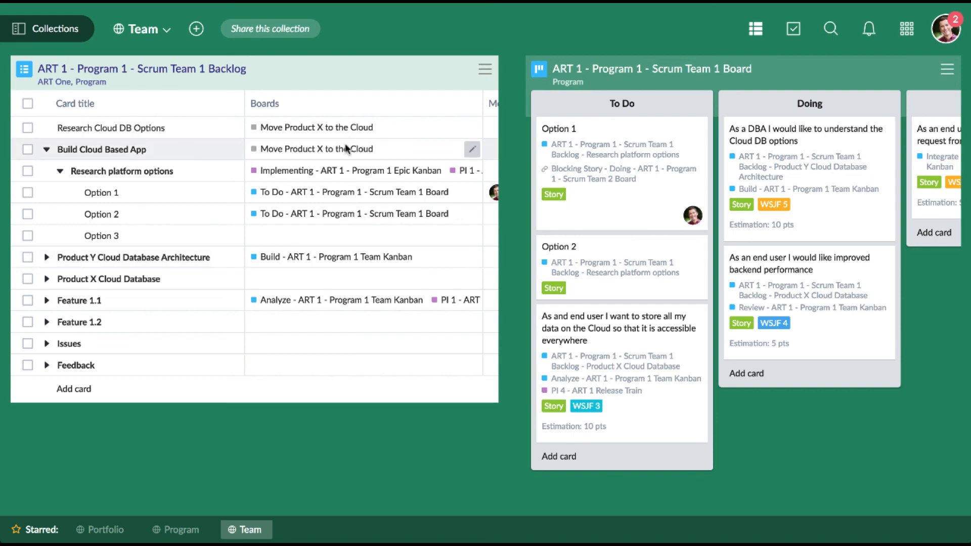
- View the Move Product X to the Cloud backlog's Favro attachments in the Program collection and switch to the Portfolio collection
{"action": "left_click", "coordinate": [179, 531]}
{"action": "left_click", "coordinate": [455, 73]}
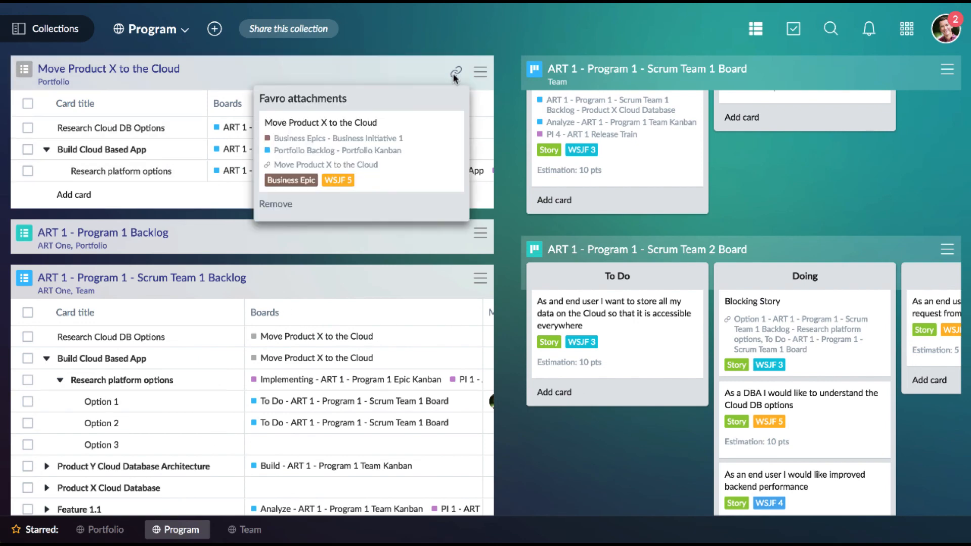
{"action": "left_click", "coordinate": [104, 526]}
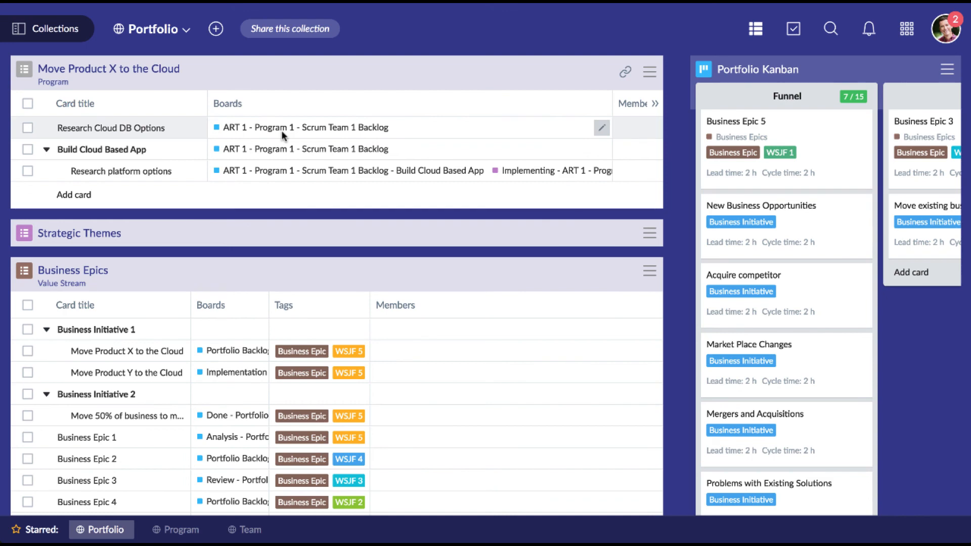